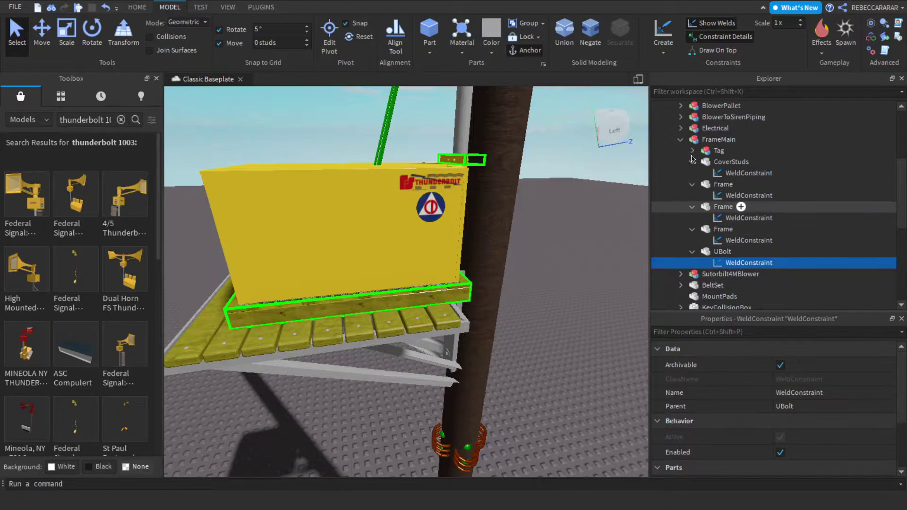
Weld TagPlate in FrameMain's Tag model to the wooden pallet under the yellow blower box
{"action": "left_click", "coordinate": [692, 173]}
{"action": "left_click", "coordinate": [693, 184]}
{"action": "left_click", "coordinate": [692, 195]}
{"action": "left_click", "coordinate": [692, 206]}
{"action": "left_click", "coordinate": [692, 151]}
{"action": "left_click", "coordinate": [737, 162]}
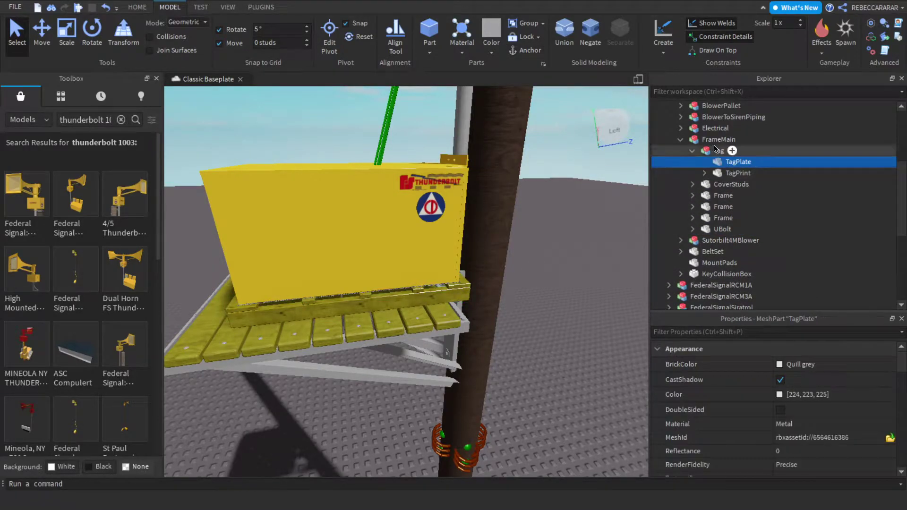
{"action": "left_click", "coordinate": [665, 28]}
{"action": "left_click", "coordinate": [443, 298]}
Weld TagPrint in the Tag model to the wooden pallet, and collapse the FrameMain group
{"action": "left_click", "coordinate": [730, 184]}
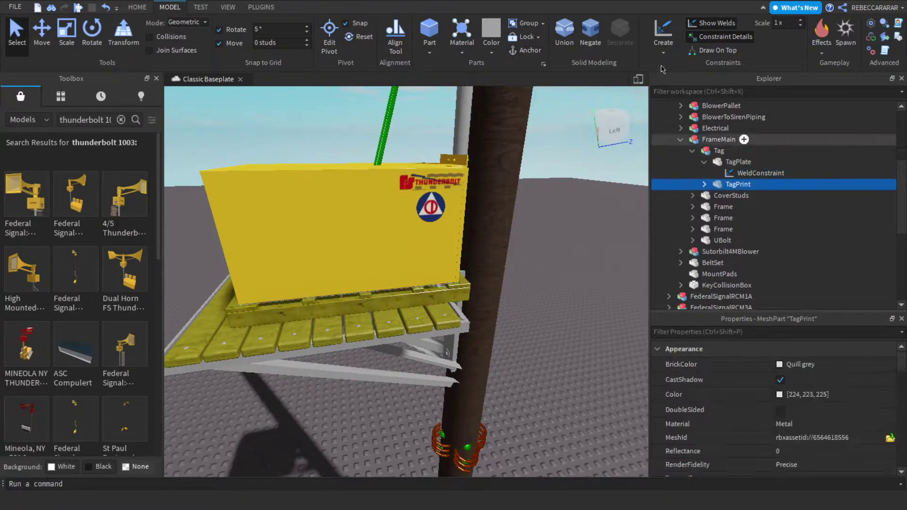
{"action": "left_click", "coordinate": [443, 297]}
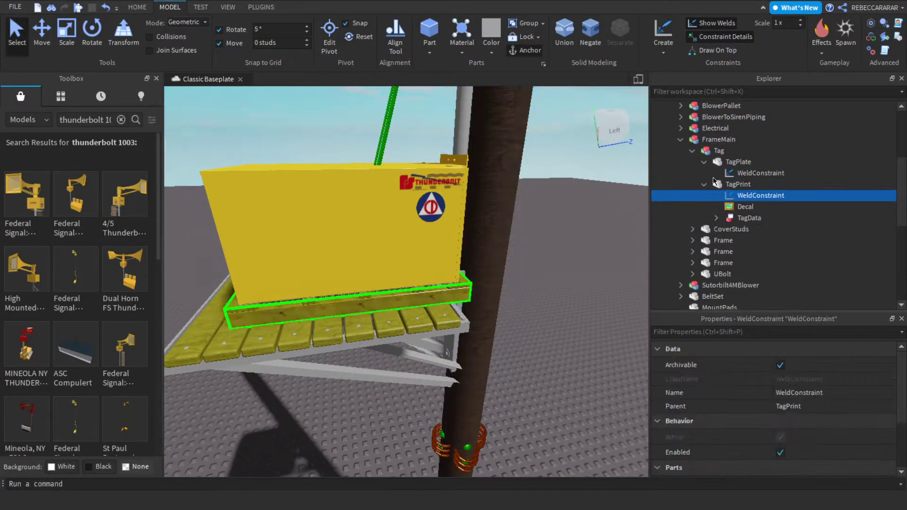
{"action": "left_click", "coordinate": [704, 184]}
{"action": "left_click", "coordinate": [704, 161]}
{"action": "left_click", "coordinate": [692, 150]}
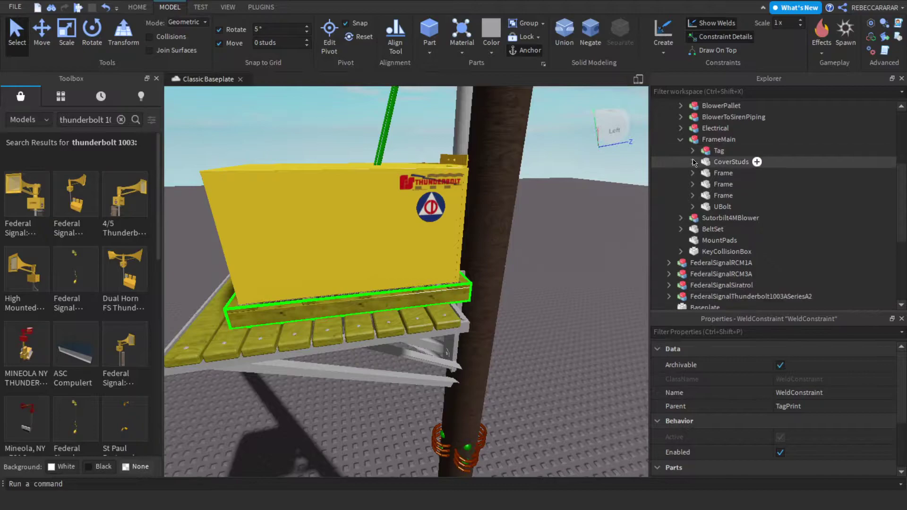
{"action": "left_click", "coordinate": [681, 139]}
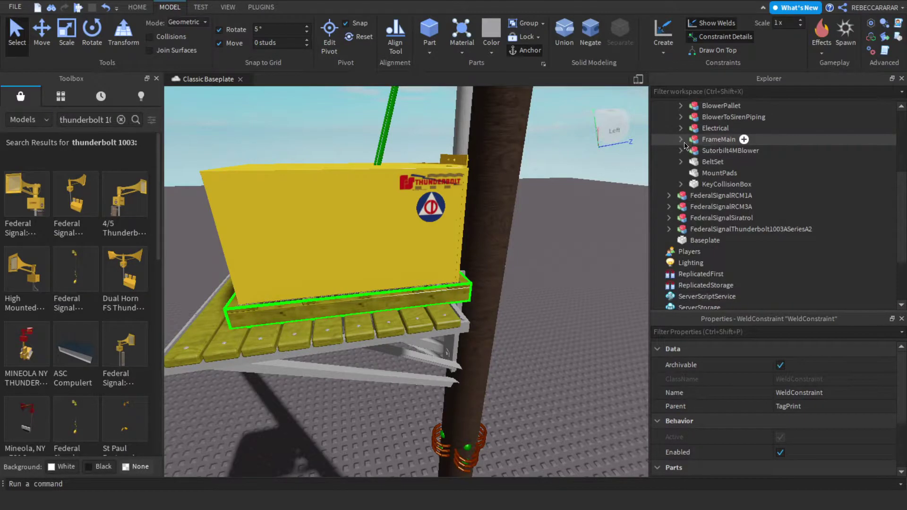
Weld Meshes/IntakeCover in the Sutorbilt4MBlower's Vent model to the wooden pallet
{"action": "left_click", "coordinate": [680, 150]}
{"action": "left_click", "coordinate": [704, 195]}
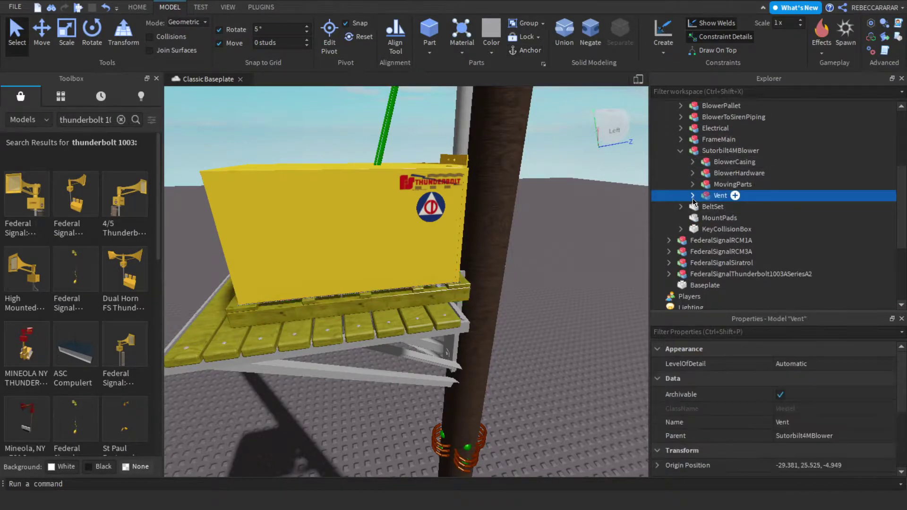
{"action": "left_click", "coordinate": [692, 195]}
{"action": "left_click", "coordinate": [756, 207]}
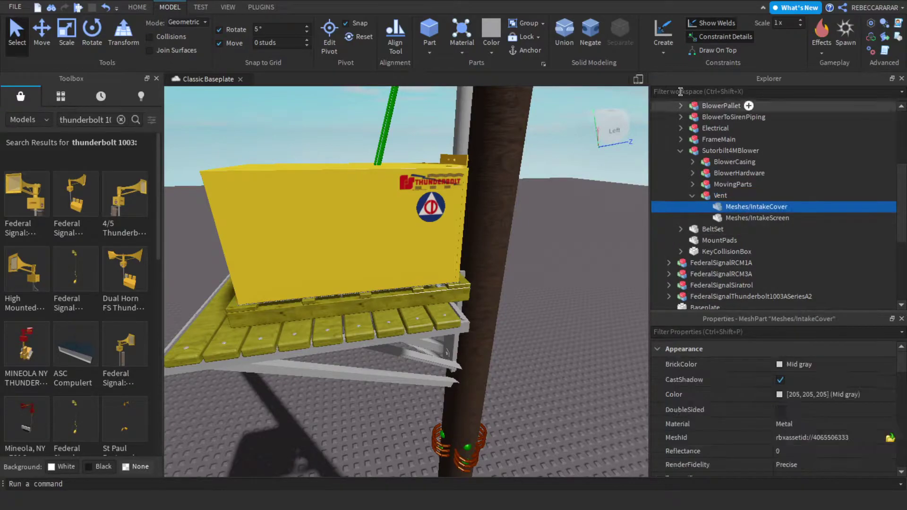
{"action": "left_click", "coordinate": [430, 289]}
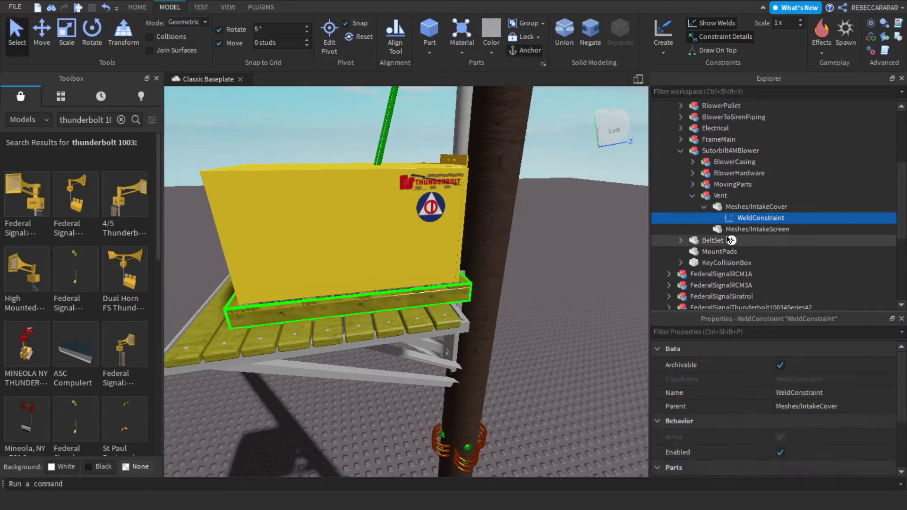
Weld Meshes/IntakeScreen in the Vent model to the wooden pallet
{"action": "left_click", "coordinate": [729, 239]}
{"action": "left_click", "coordinate": [855, 230]}
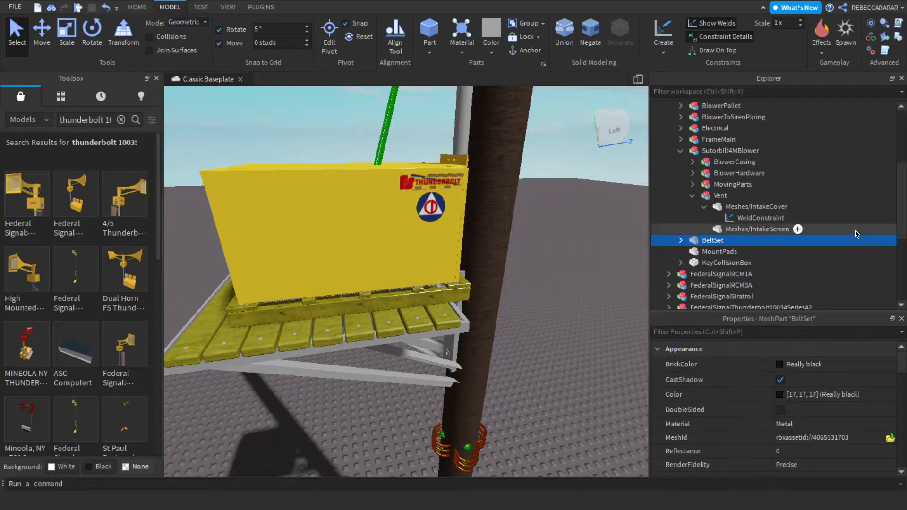
{"action": "left_click", "coordinate": [681, 241]}
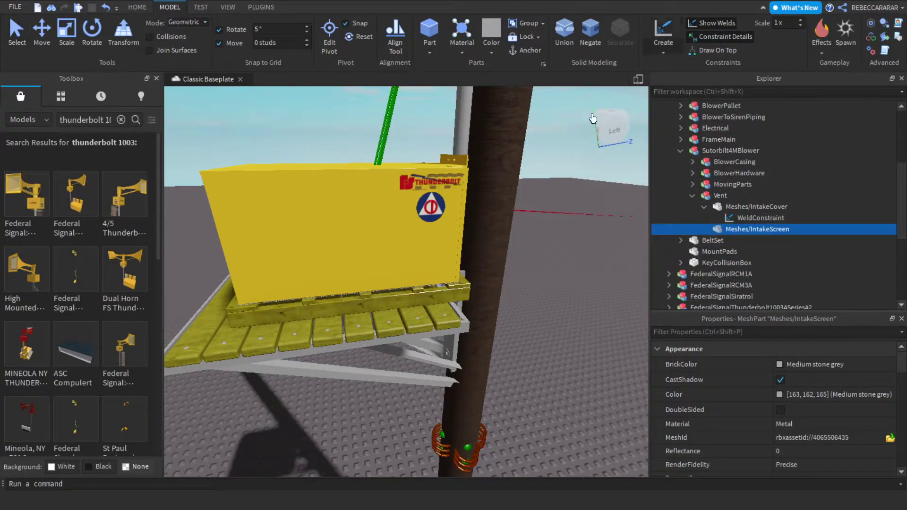
{"action": "left_click", "coordinate": [440, 294]}
{"action": "left_click", "coordinate": [692, 195]}
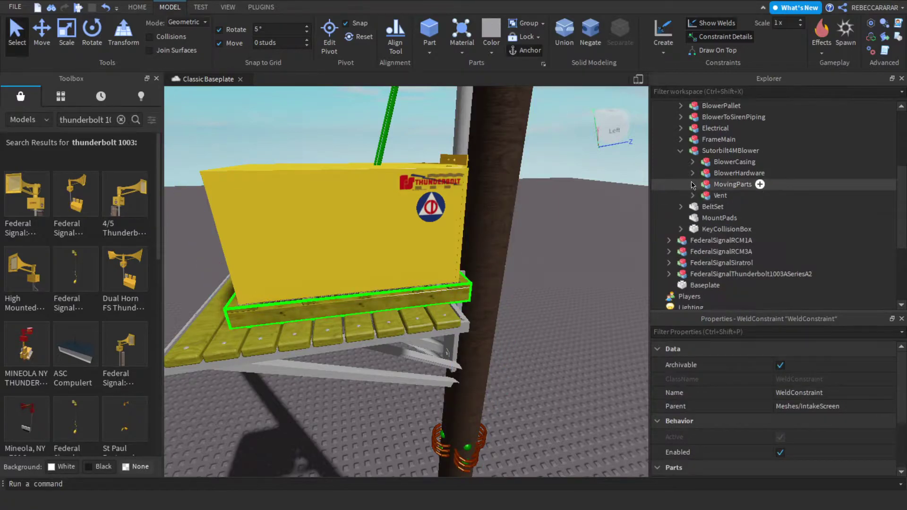
Weld Set1Motor and Set2Motor in the MovingParts model to the wooden pallet
{"action": "left_click", "coordinate": [740, 217]}
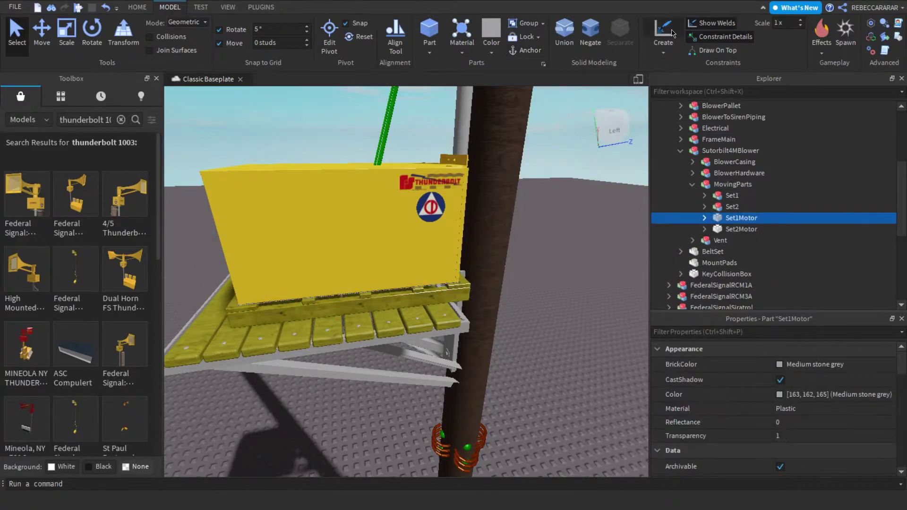
{"action": "left_click", "coordinate": [469, 285]}
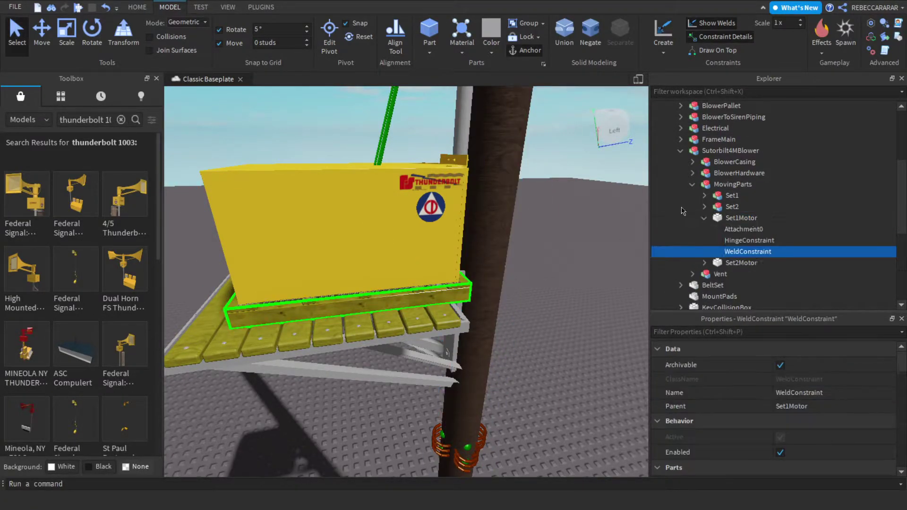
{"action": "left_click", "coordinate": [743, 262]}
{"action": "left_click", "coordinate": [662, 32]}
{"action": "left_click", "coordinate": [458, 286]}
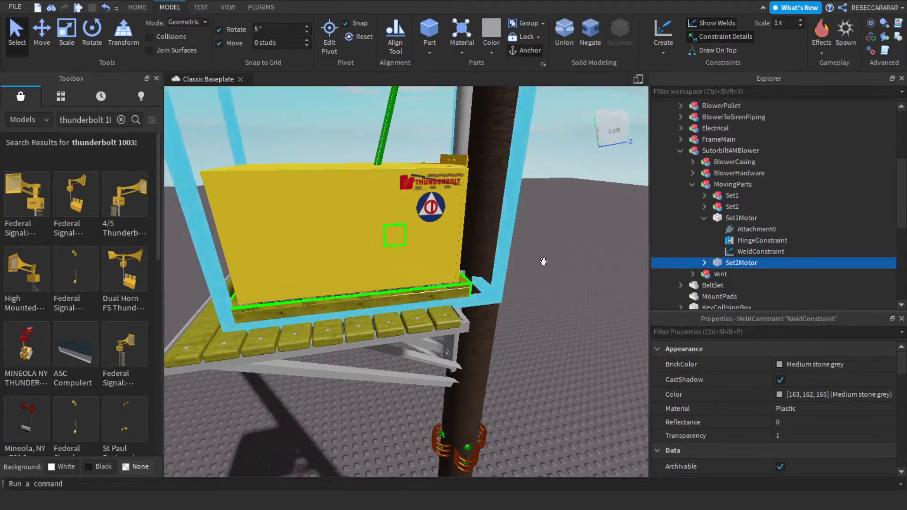
{"action": "left_click", "coordinate": [704, 217]}
{"action": "left_click", "coordinate": [705, 230]}
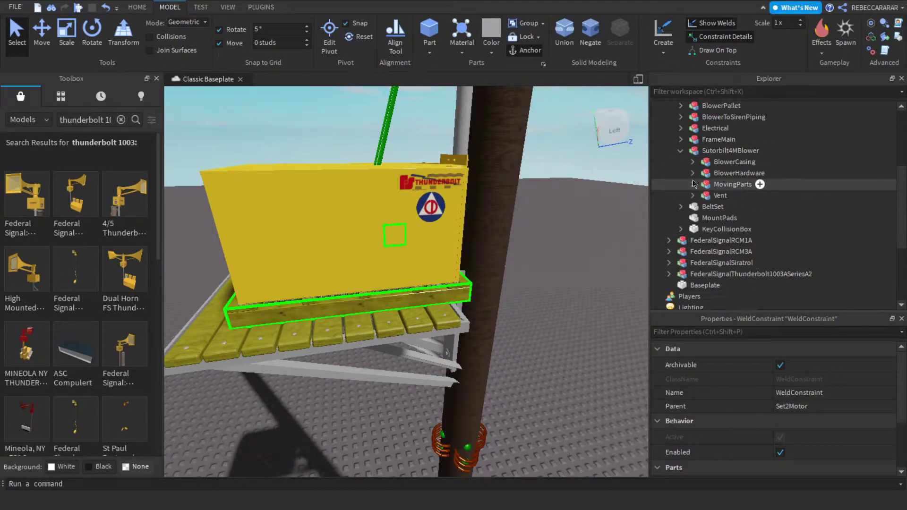
{"action": "left_click", "coordinate": [693, 184]}
Weld both Meshes/BlowerBolts parts and Meshes/BlowerMountBolts in BlowerHardware to the wooden pallet
{"action": "left_click", "coordinate": [693, 173]}
{"action": "left_click", "coordinate": [735, 184]}
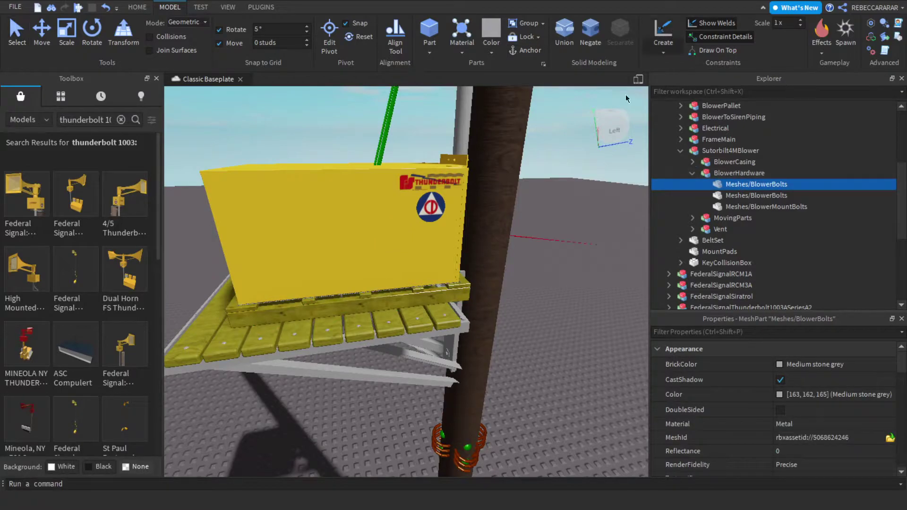
{"action": "left_click", "coordinate": [456, 289]}
{"action": "left_click", "coordinate": [756, 208]}
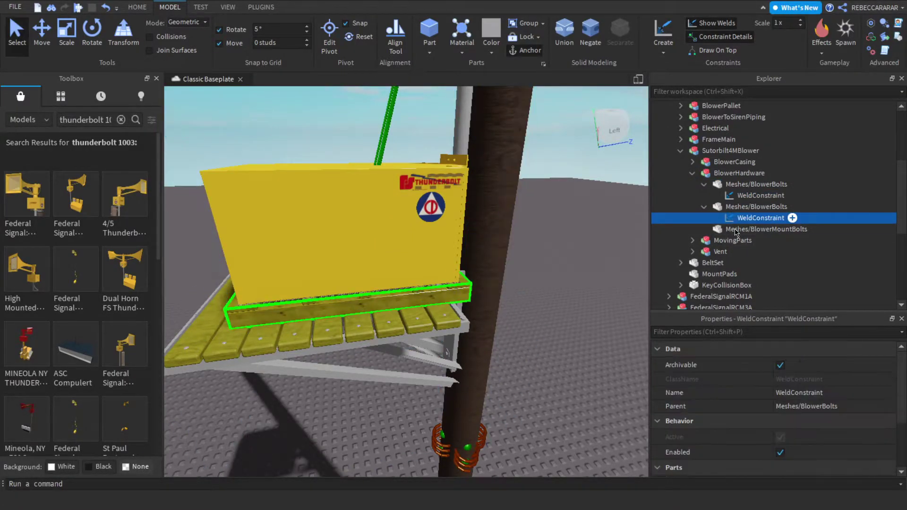
{"action": "left_click", "coordinate": [734, 230]}
{"action": "left_click", "coordinate": [461, 292]}
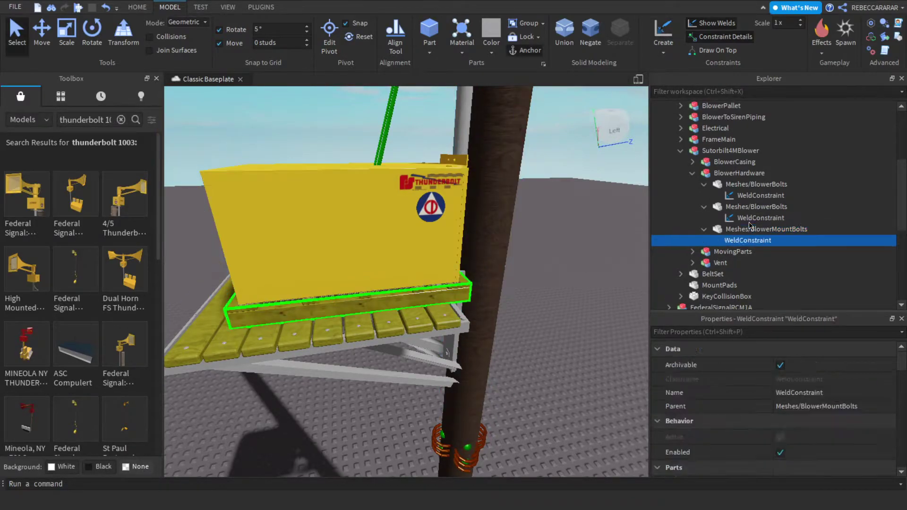
{"action": "left_click", "coordinate": [704, 229]}
{"action": "left_click", "coordinate": [703, 208]}
{"action": "left_click", "coordinate": [704, 183]}
{"action": "left_click", "coordinate": [692, 173]}
Weld Meshes/BlowerBack, Meshes/BlowerFront and Meshes/BlowerMain in BlowerCasing to the wooden pallet, and collapse Sutorbilt4MBlower
{"action": "left_click", "coordinate": [692, 161]}
{"action": "left_click", "coordinate": [725, 171]}
{"action": "left_click", "coordinate": [661, 40]}
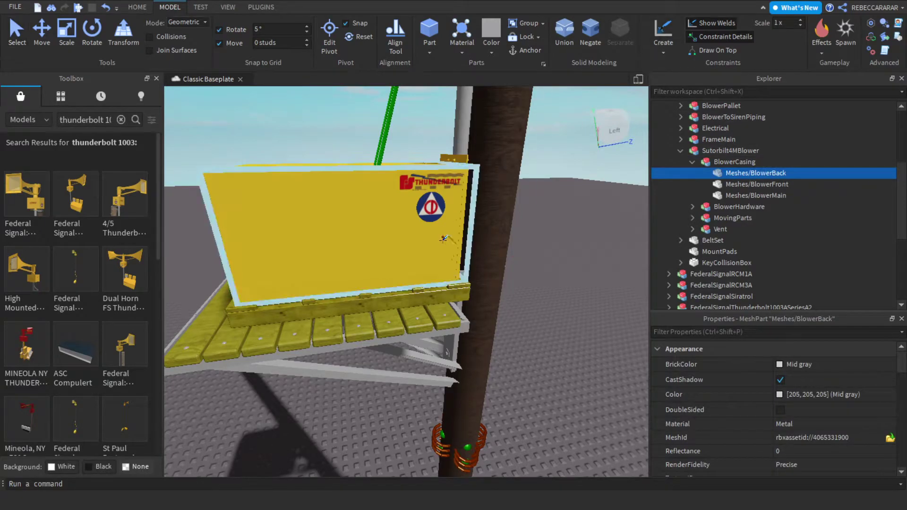
{"action": "left_click", "coordinate": [456, 293]}
{"action": "left_click", "coordinate": [748, 195]}
{"action": "left_click", "coordinate": [663, 36]}
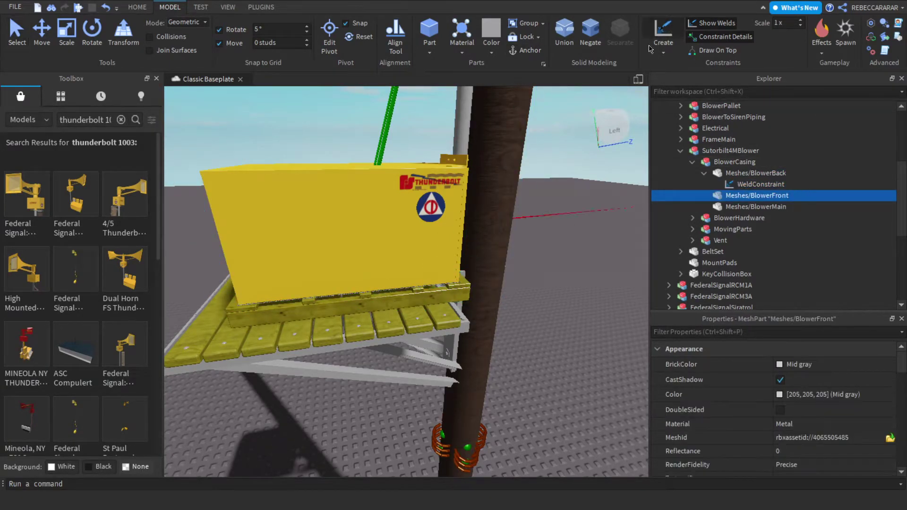
{"action": "left_click", "coordinate": [455, 294]}
{"action": "left_click", "coordinate": [739, 223]}
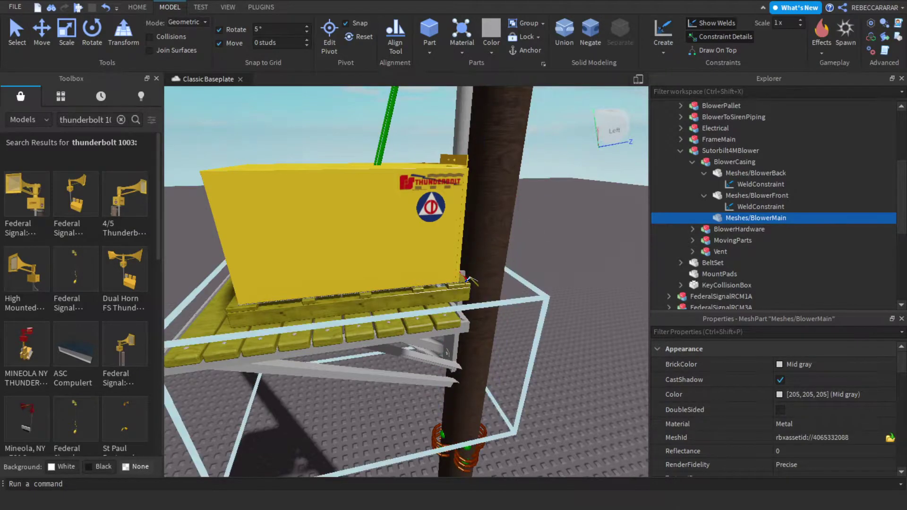
{"action": "left_click", "coordinate": [331, 305]}
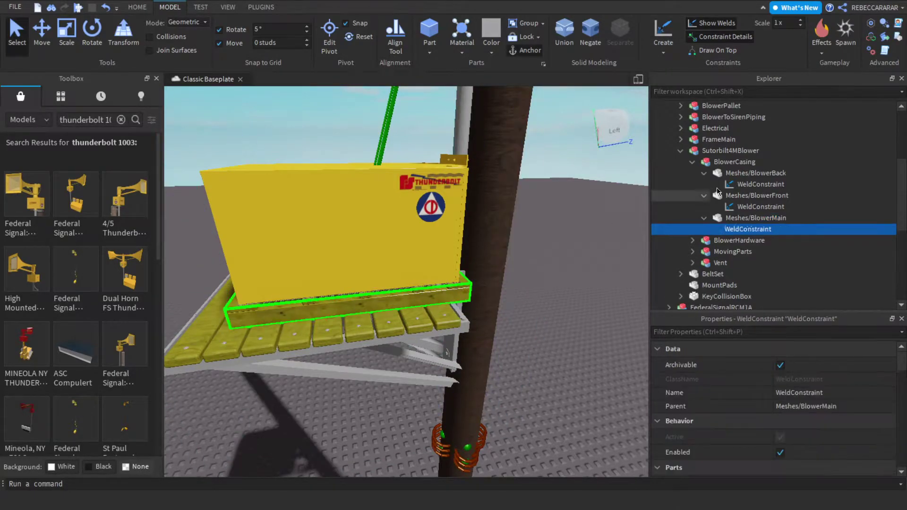
{"action": "left_click", "coordinate": [691, 162]}
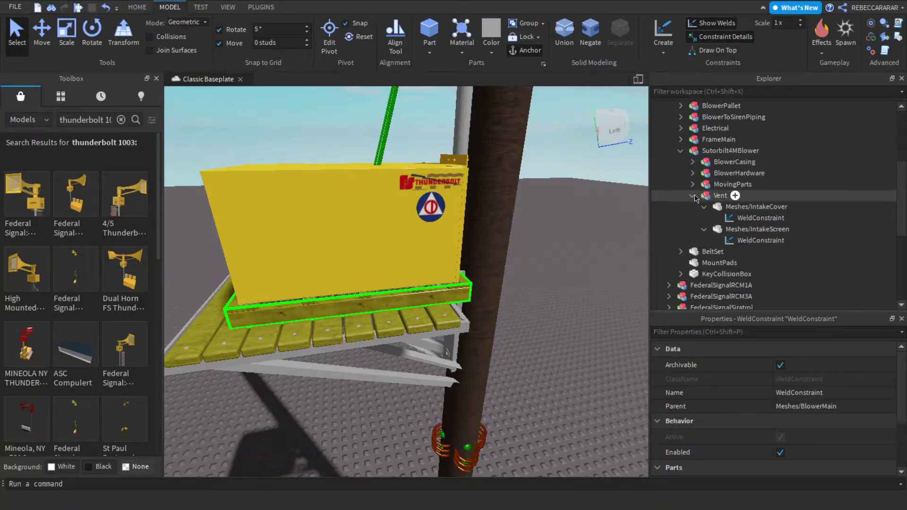
{"action": "left_click", "coordinate": [680, 150]}
Weld BeltSet and MountPads of the blower to the wooden pallet
{"action": "left_click", "coordinate": [681, 162]}
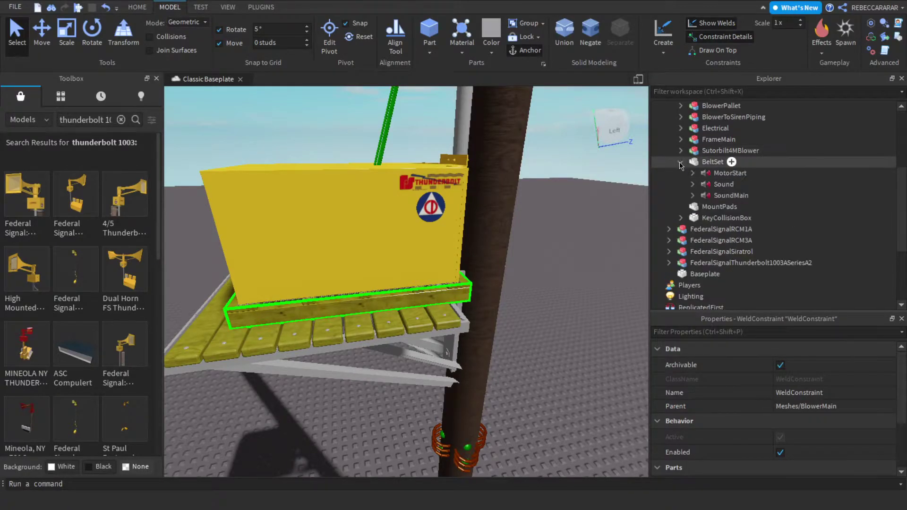
{"action": "left_click", "coordinate": [704, 162]}
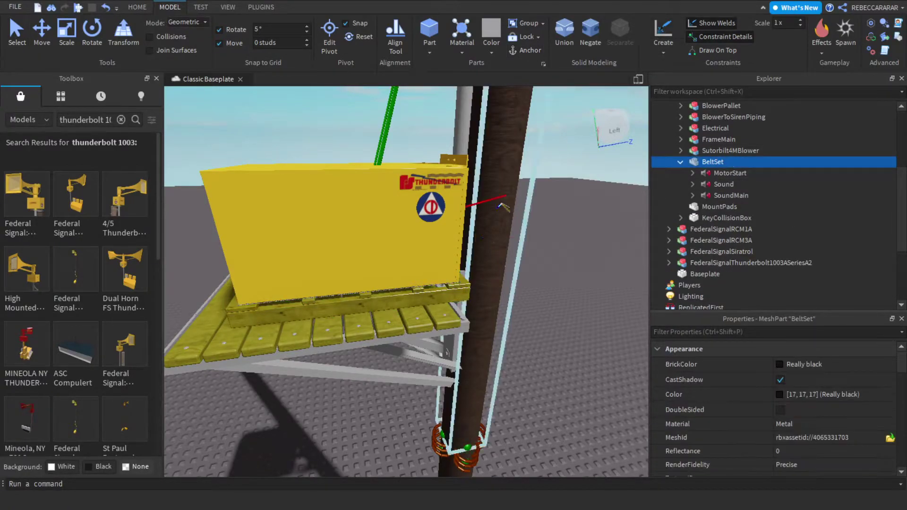
{"action": "left_click", "coordinate": [402, 305]}
{"action": "left_click", "coordinate": [717, 219]}
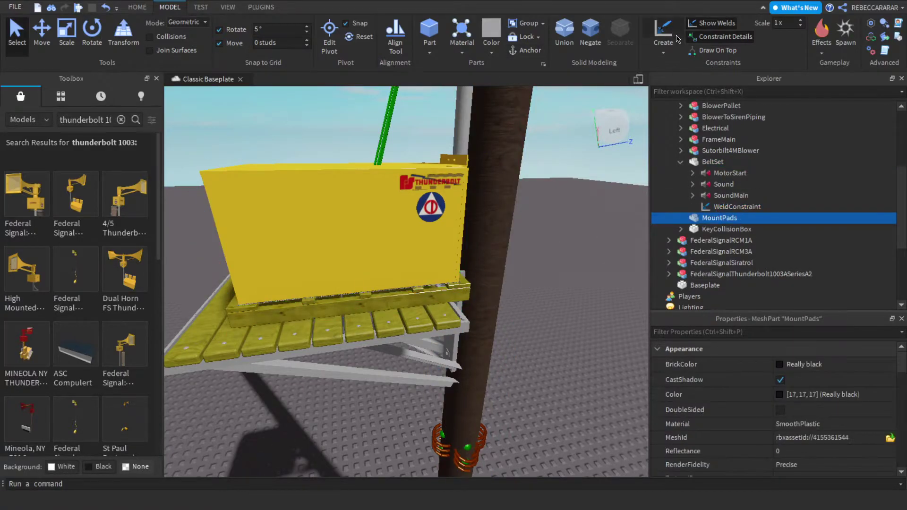
{"action": "left_click", "coordinate": [455, 296]}
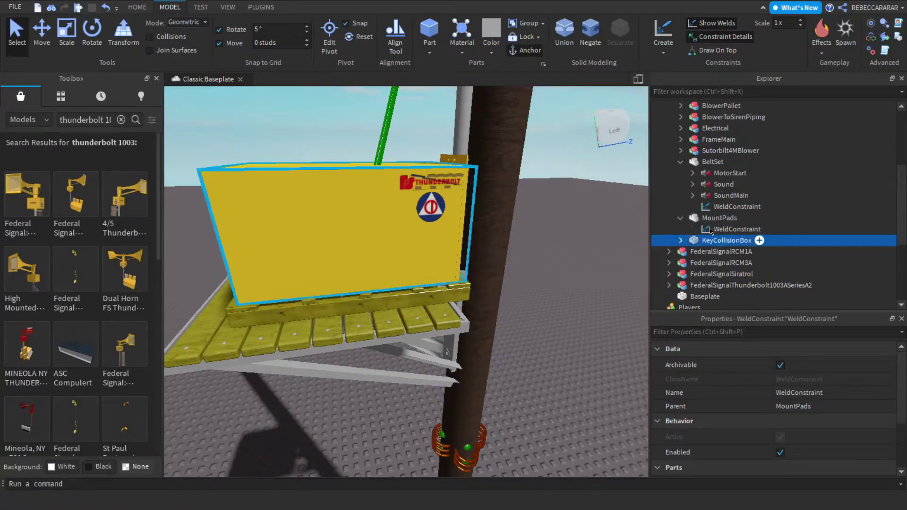
Weld KeyCollisionBox to the wooden pallet, and collapse the BeltSet, MountPads and KeyCollisionBox entries
{"action": "left_click", "coordinate": [460, 285]}
{"action": "scroll", "coordinate": [460, 290], "scroll_direction": "down", "scroll_amount": 5}
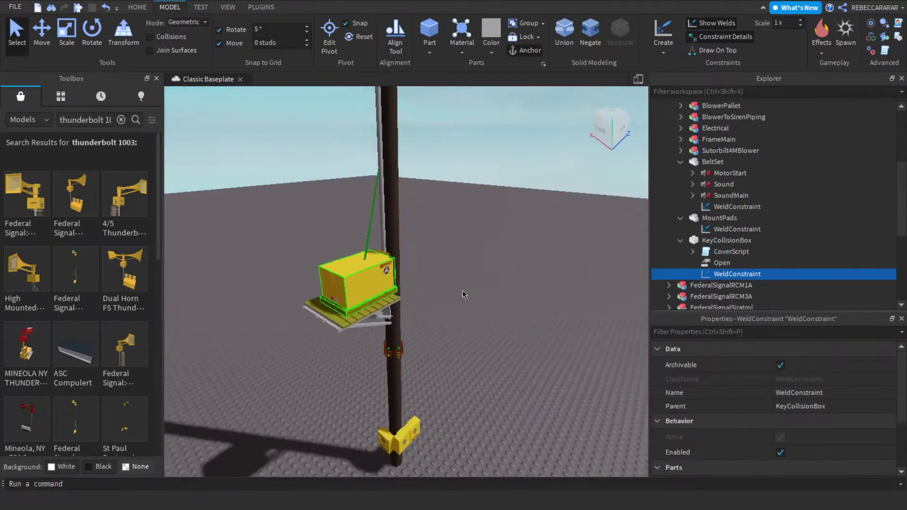
{"action": "scroll", "coordinate": [461, 290], "scroll_direction": "up", "scroll_amount": 4}
{"action": "right_click_drag", "start_coordinate": [455, 291], "coordinate": [465, 285]}
{"action": "key", "text": "f"}
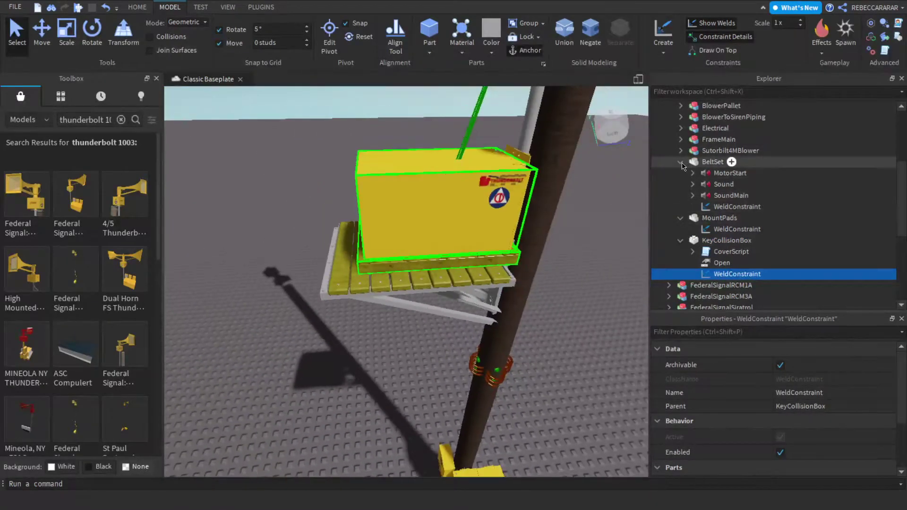
{"action": "left_click", "coordinate": [680, 161]}
{"action": "left_click", "coordinate": [680, 173]}
{"action": "left_click", "coordinate": [680, 184]}
Weld the Wood part of BlowerPlatform to the wooden pallet
{"action": "scroll", "coordinate": [688, 188], "scroll_direction": "up", "scroll_amount": 4}
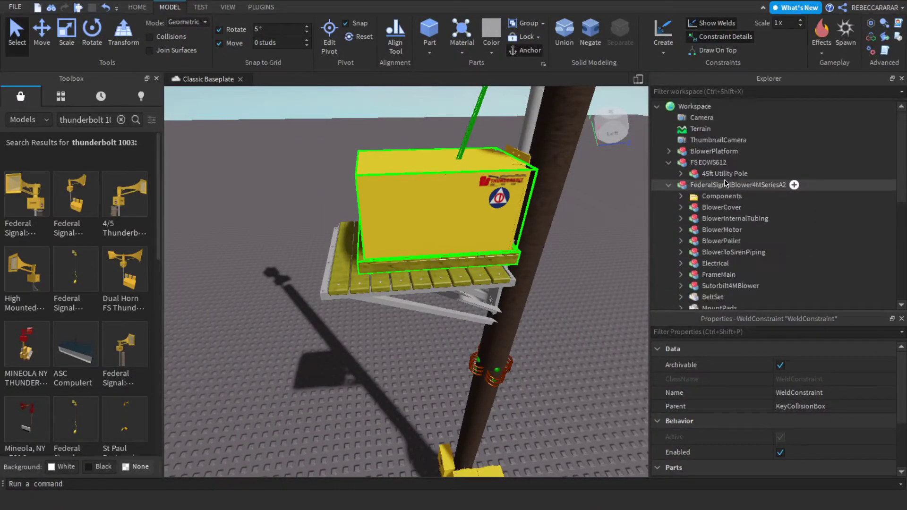
{"action": "left_click", "coordinate": [669, 152]}
{"action": "key", "text": "d"}
{"action": "right_click_drag", "start_coordinate": [587, 175], "coordinate": [586, 171]}
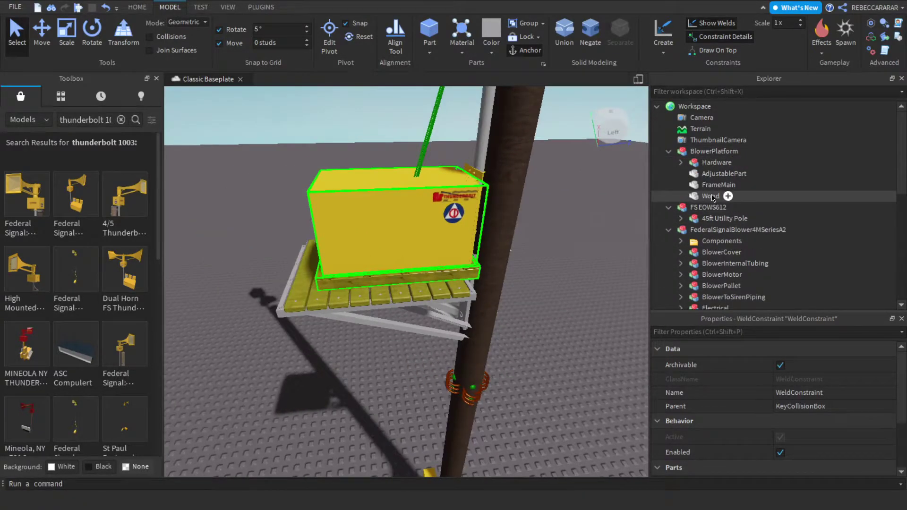
{"action": "left_click", "coordinate": [711, 196]}
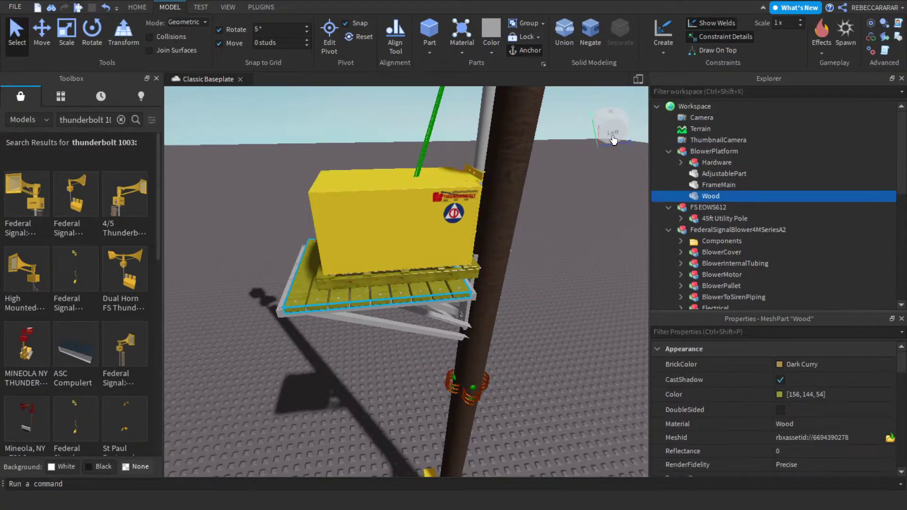
{"action": "left_click", "coordinate": [433, 275]}
Weld the FrameMain part of BlowerPlatform to the wooden pallet
{"action": "left_click", "coordinate": [713, 150]}
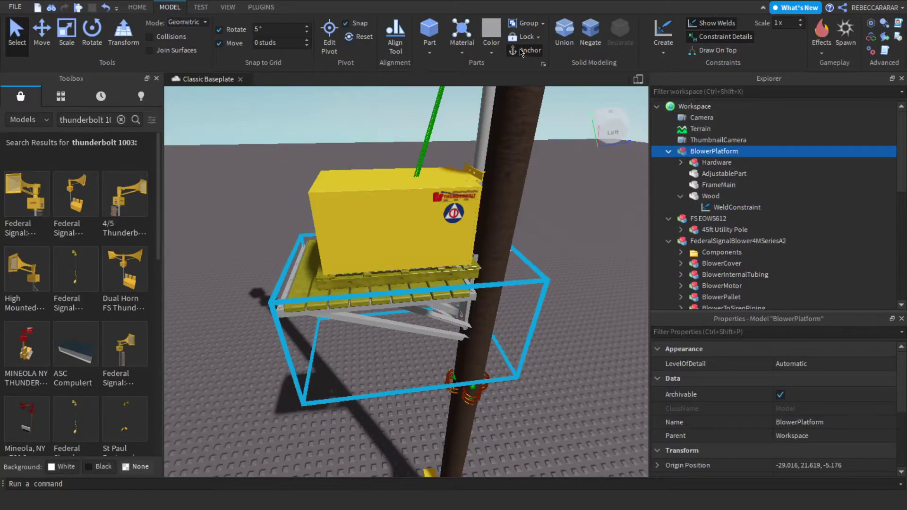
{"action": "left_click", "coordinate": [718, 185]}
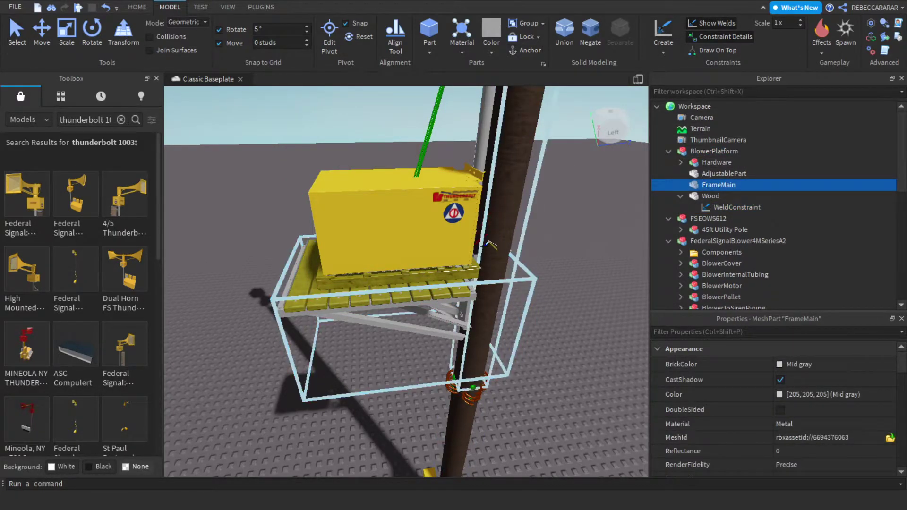
{"action": "left_click", "coordinate": [473, 268]}
Weld AdjustablePart and both HardwareSet parts of BlowerPlatform to the wooden pallet with WeldConstraints
{"action": "left_click", "coordinate": [492, 207]}
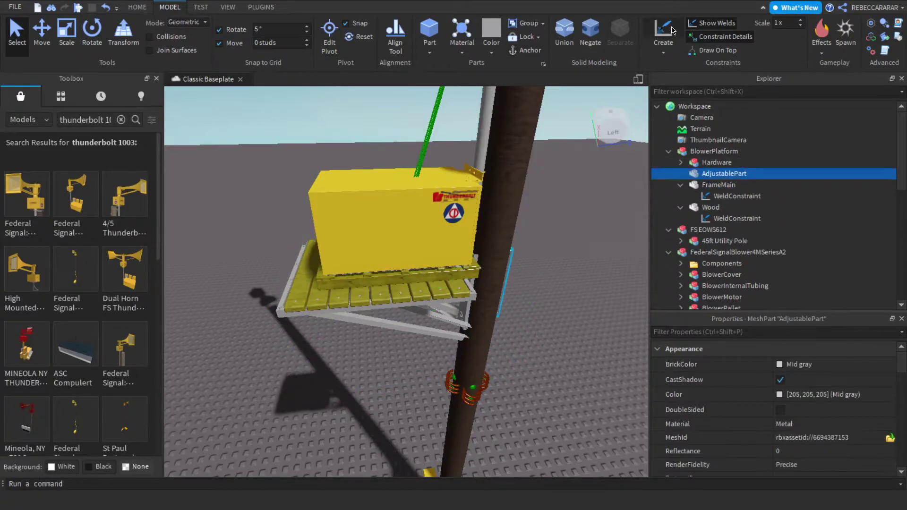
{"action": "left_click", "coordinate": [465, 271]}
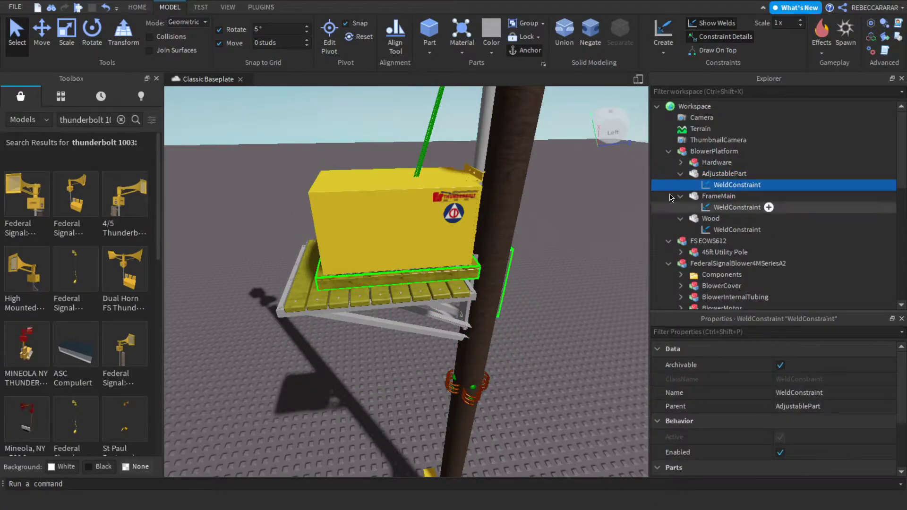
{"action": "left_click", "coordinate": [681, 162]}
{"action": "left_click", "coordinate": [735, 174]}
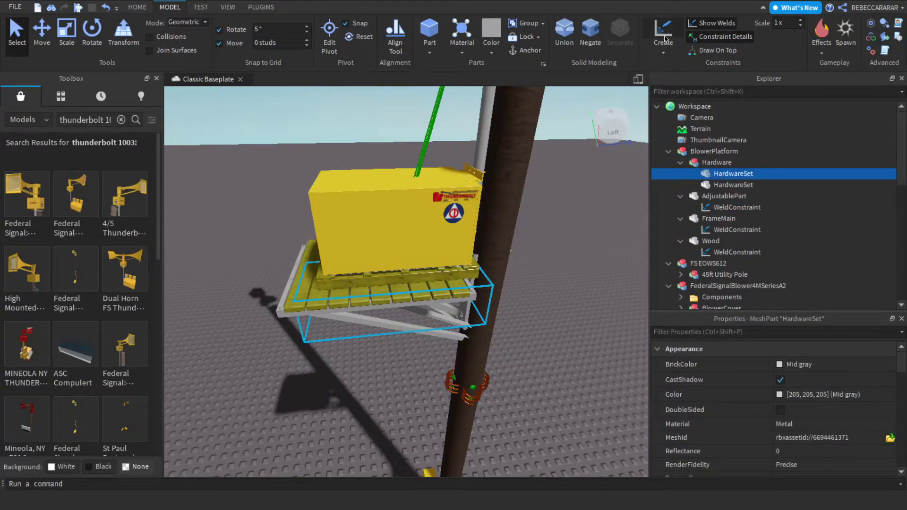
{"action": "left_click", "coordinate": [472, 272]}
{"action": "left_click", "coordinate": [709, 195]}
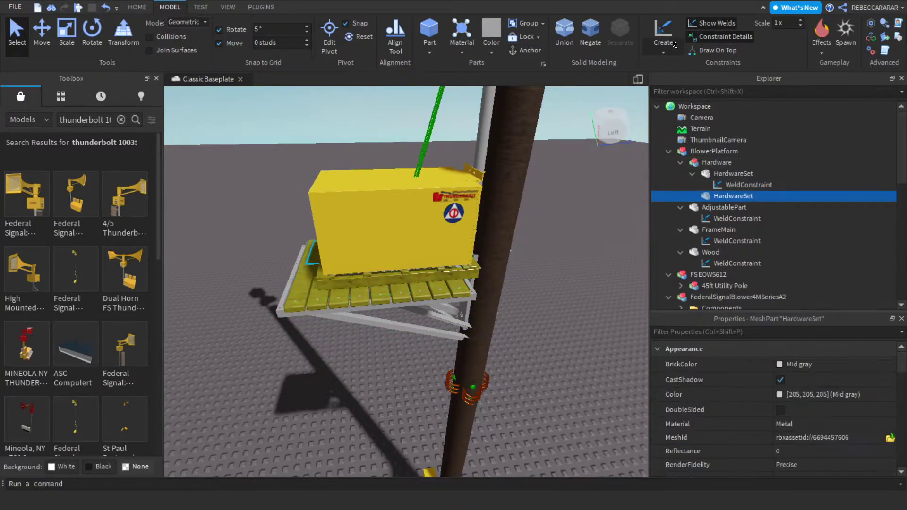
{"action": "left_click", "coordinate": [446, 272]}
Raise the FederalSignalThunderbolt1003ASeriesA2 siren head model straight up by about 1.85 studs above its pipe
{"action": "right_click_drag", "start_coordinate": [542, 255], "coordinate": [507, 261]}
{"action": "scroll", "coordinate": [528, 245], "scroll_direction": "down", "scroll_amount": 3}
{"action": "scroll", "coordinate": [523, 257], "scroll_direction": "up", "scroll_amount": 5}
{"action": "scroll", "coordinate": [507, 261], "scroll_direction": "down", "scroll_amount": 2}
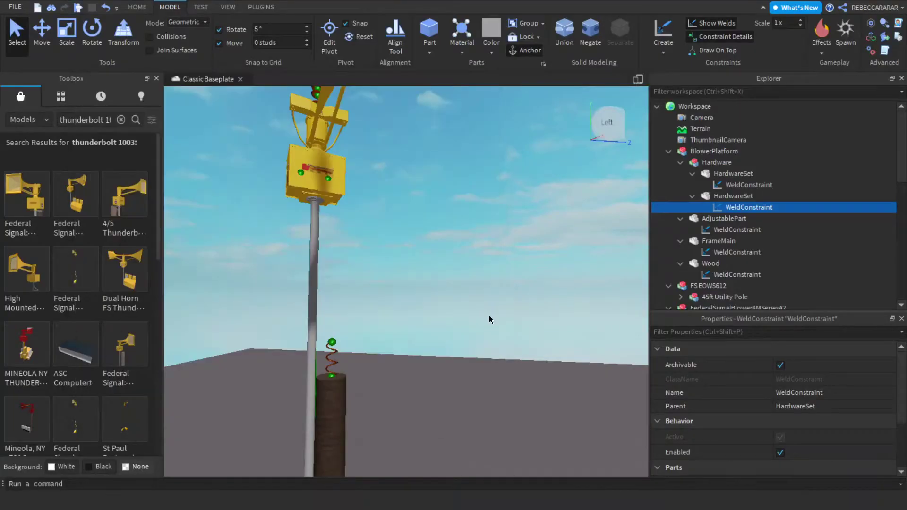
{"action": "right_click_drag", "start_coordinate": [489, 315], "coordinate": [596, 251]}
{"action": "scroll", "coordinate": [679, 199], "scroll_direction": "down", "scroll_amount": 3}
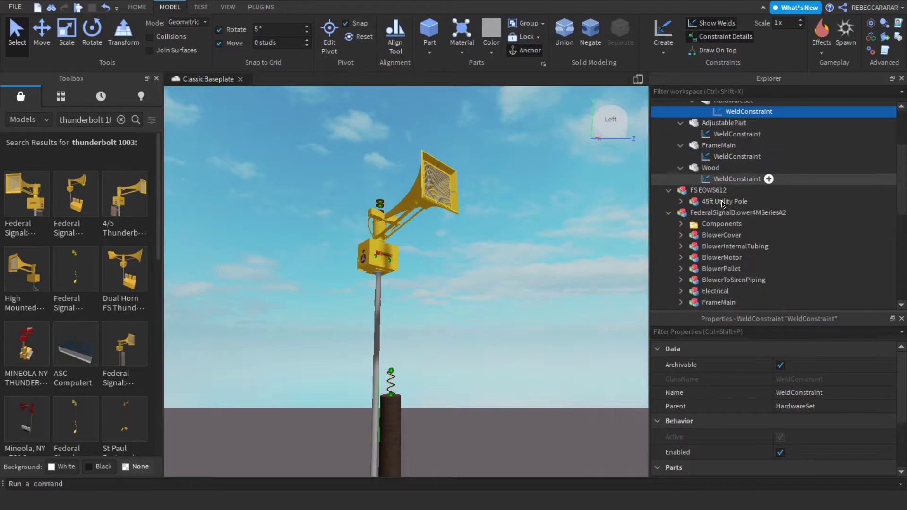
{"action": "left_click", "coordinate": [694, 258]}
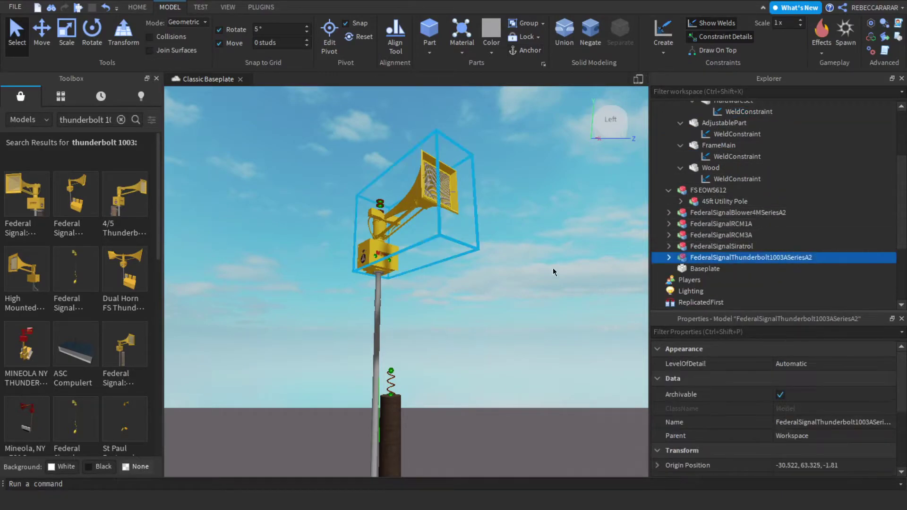
{"action": "left_click_drag", "start_coordinate": [398, 300], "coordinate": [398, 270]}
Add the line "8. now lets test" to the Notepad notes, and return to Roblox Studio to start a play test
{"action": "key", "text": "alt+Tab"}
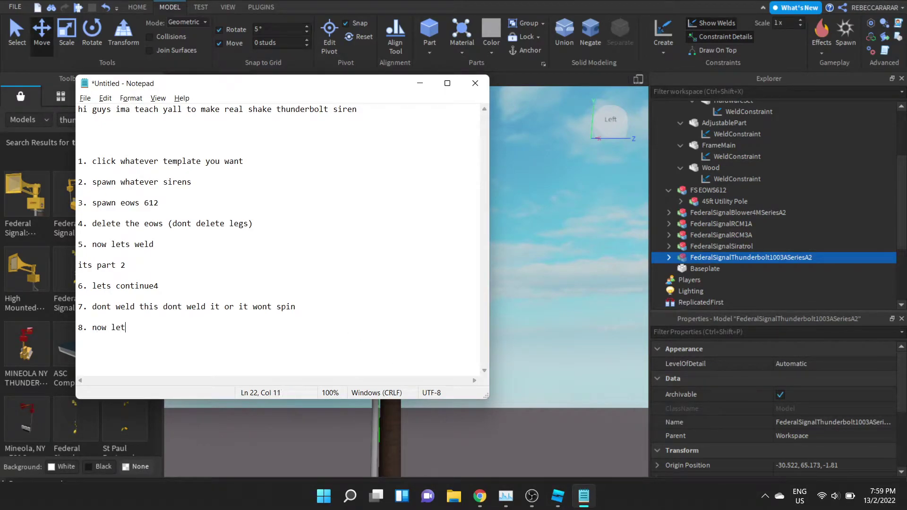
{"action": "key", "text": "alt+Tab"}
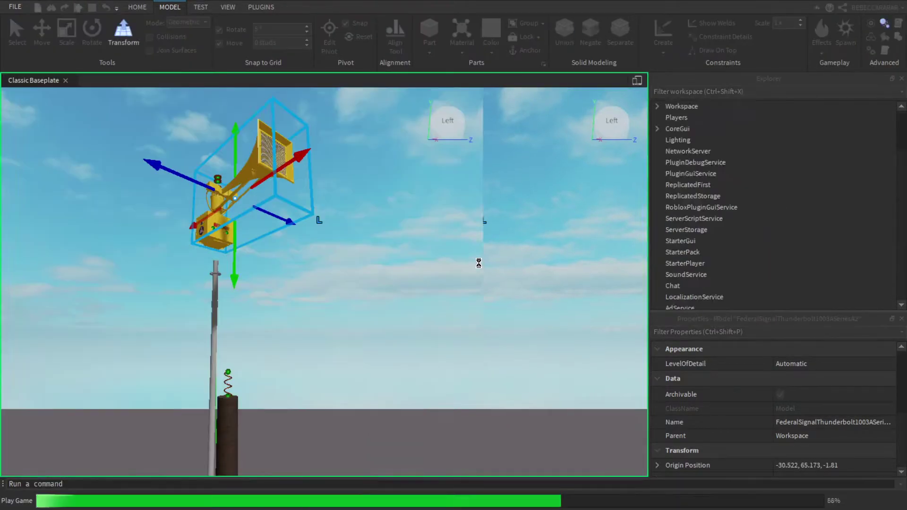
In the running test, delete the BlowerCover model from FederalSignalBlower4MSeriesA2 and view the exposed blower up close
{"action": "mouse_move", "coordinate": [509, 284]}
{"action": "right_mouse_down"}
{"action": "mouse_move", "coordinate": [514, 294]}
{"action": "mouse_move", "coordinate": [510, 283]}
{"action": "right_mouse_up"}
{"action": "key", "text": "a"}
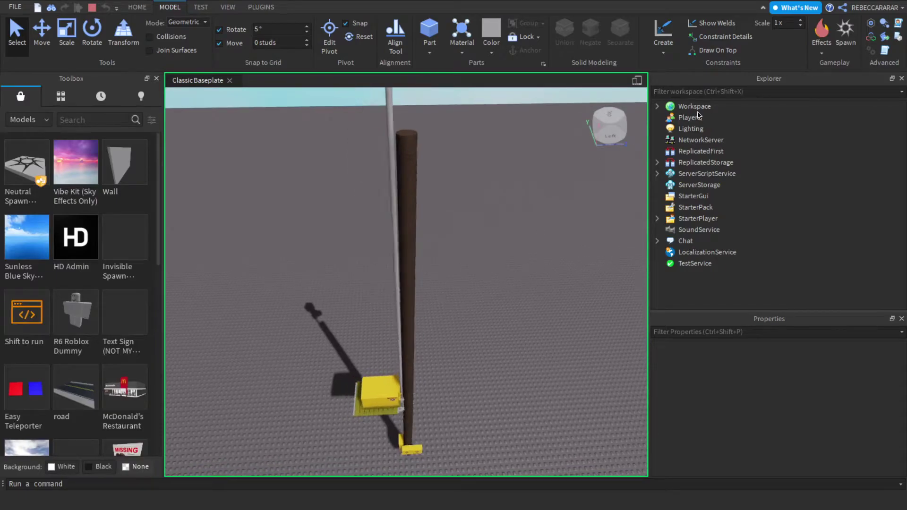
{"action": "key", "text": "w"}
{"action": "left_click", "coordinate": [656, 106]}
{"action": "right_click_drag", "start_coordinate": [574, 284], "coordinate": [575, 299]}
{"action": "key", "text": "w"}
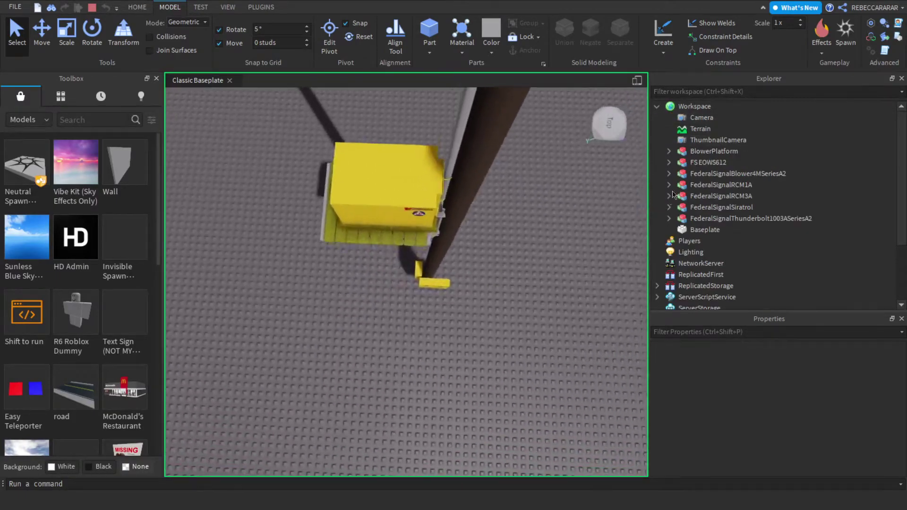
{"action": "left_click", "coordinate": [668, 173]}
{"action": "right_click_drag", "start_coordinate": [577, 194], "coordinate": [577, 183]}
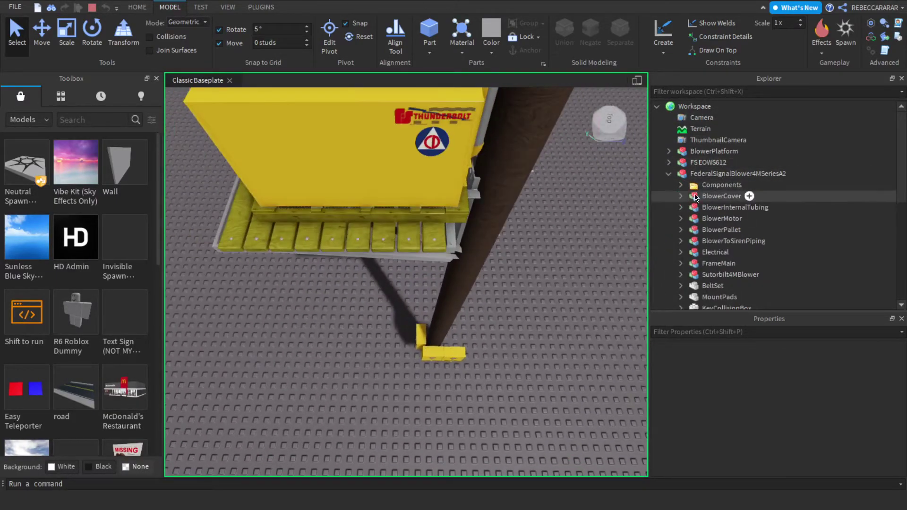
{"action": "left_click", "coordinate": [693, 197]}
{"action": "key", "text": "Delete"}
{"action": "right_click_drag", "start_coordinate": [546, 239], "coordinate": [546, 227]}
{"action": "key", "text": "w"}
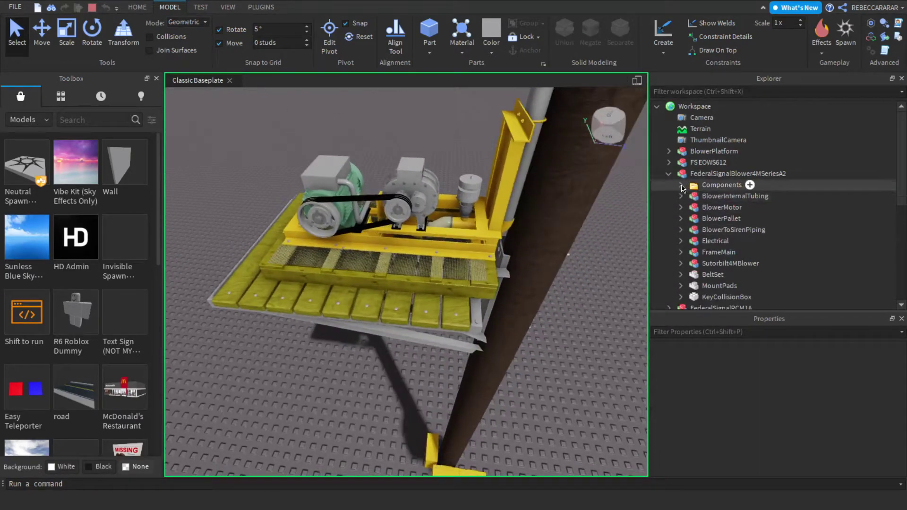
Turn on the BlowerOn value in the blower's Components folder, and examine the Motor and motor mesh parts of BlowerMotor
{"action": "left_click", "coordinate": [681, 185]}
{"action": "left_click", "coordinate": [729, 195]}
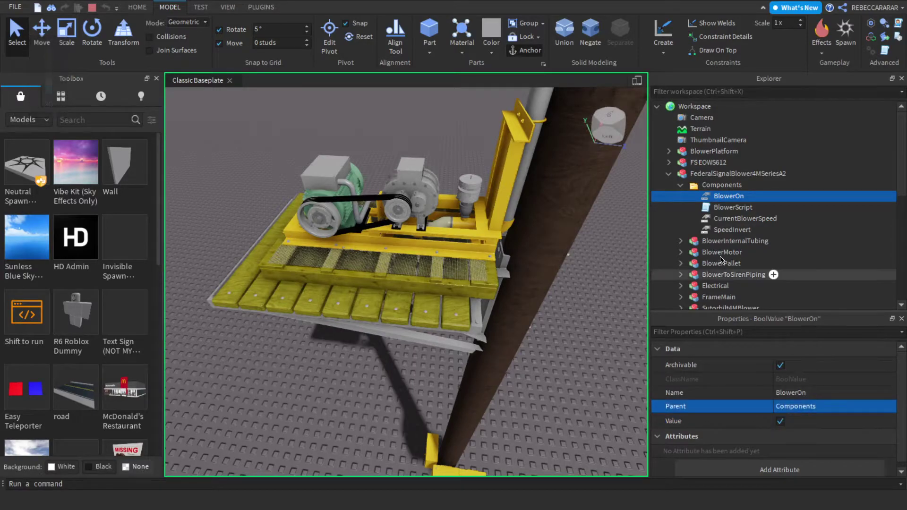
{"action": "scroll", "coordinate": [723, 262], "scroll_direction": "down", "scroll_amount": 2}
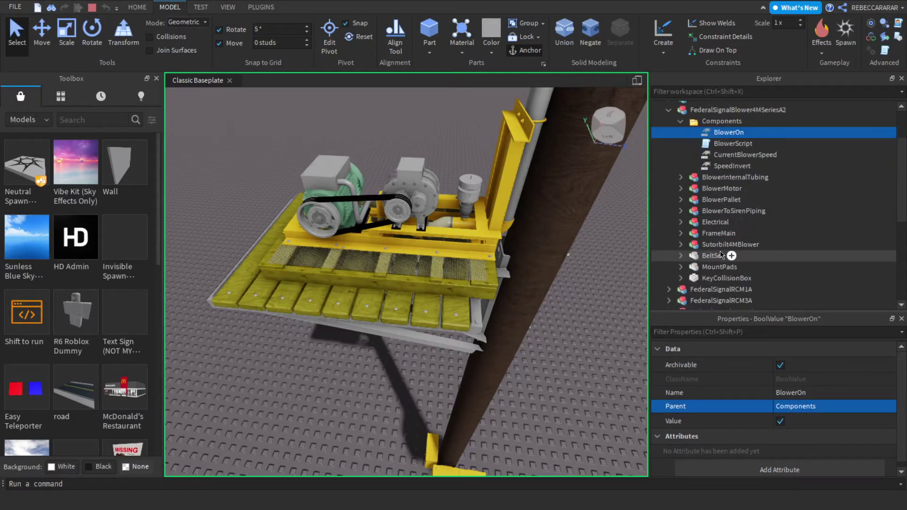
{"action": "left_click", "coordinate": [681, 188]}
{"action": "left_click", "coordinate": [716, 279]}
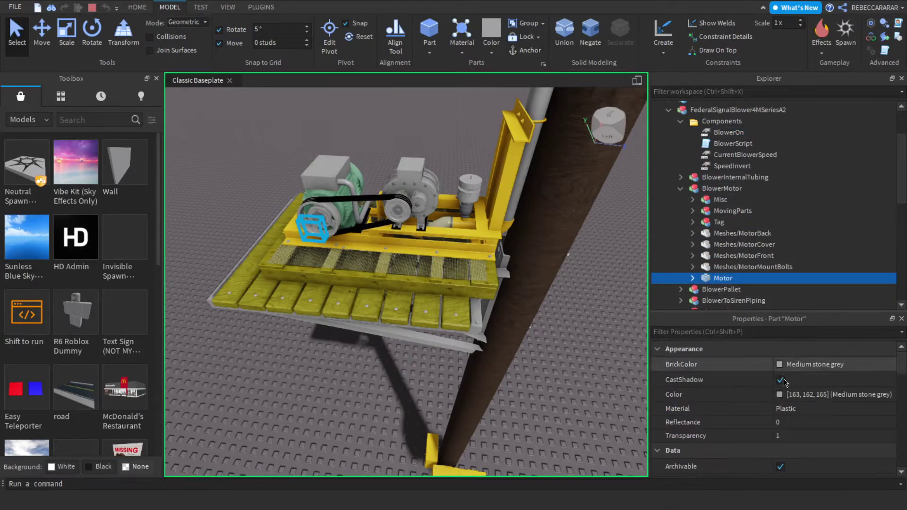
{"action": "scroll", "coordinate": [780, 382], "scroll_direction": "down", "scroll_amount": 2}
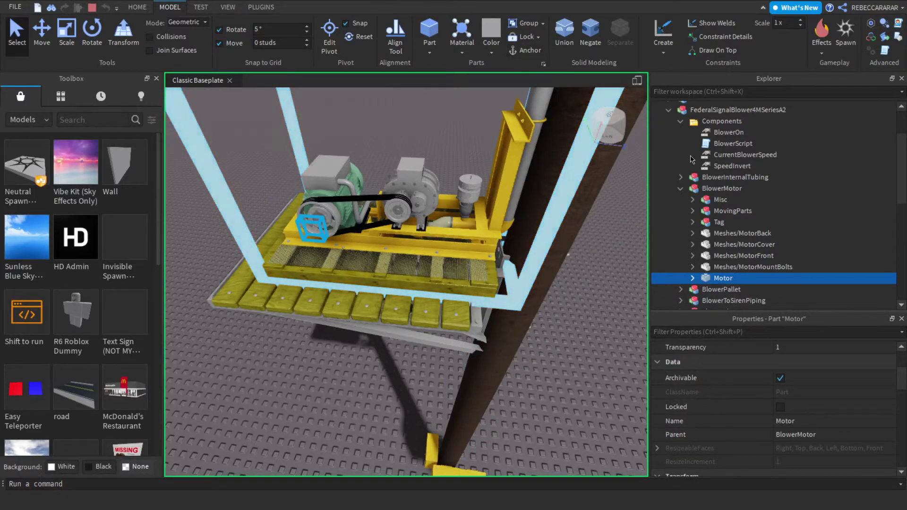
{"action": "left_click", "coordinate": [718, 234]}
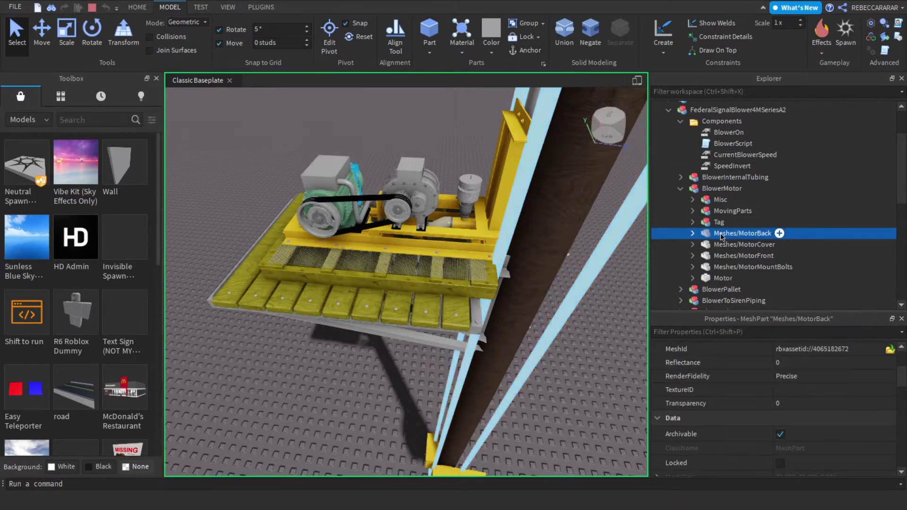
{"action": "left_click", "coordinate": [725, 244]}
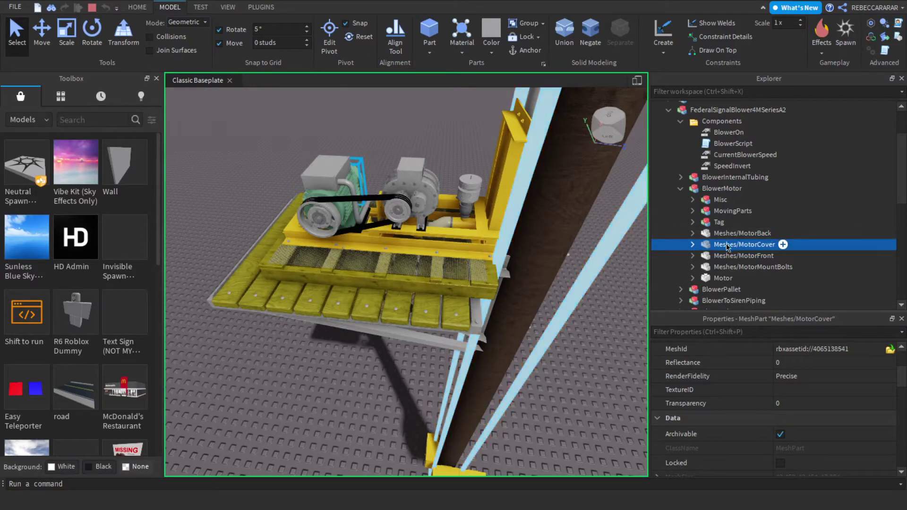
{"action": "left_click", "coordinate": [727, 256]}
{"action": "left_click", "coordinate": [730, 266]}
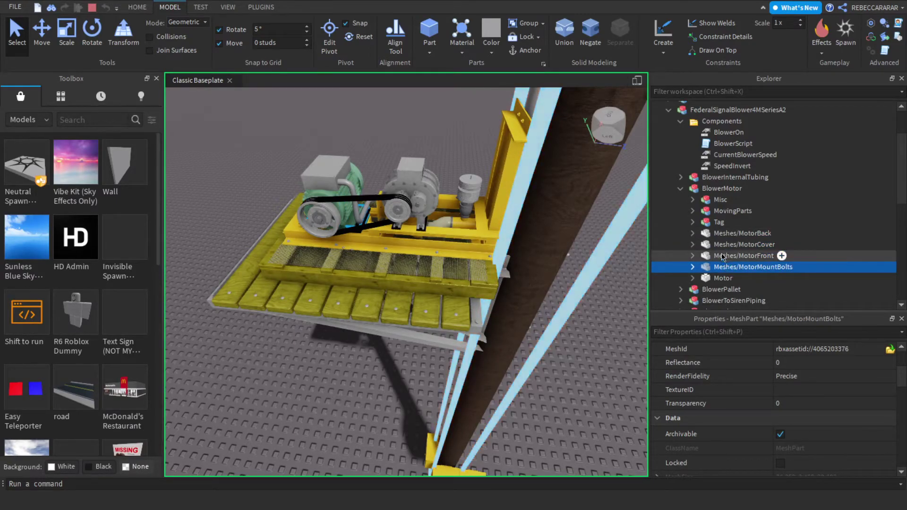
In the running test, delete the WeldConstraints from the MotorPulley (1), PulleyBore and PulleyKeyBolts meshes of BlowerMotor's Pulley
{"action": "left_click", "coordinate": [693, 211]}
{"action": "left_click", "coordinate": [709, 223]}
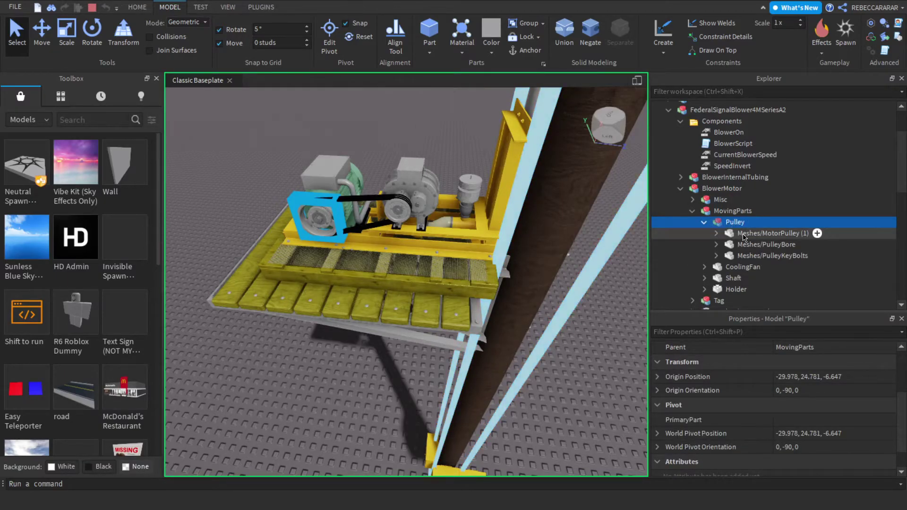
{"action": "left_click", "coordinate": [733, 233]}
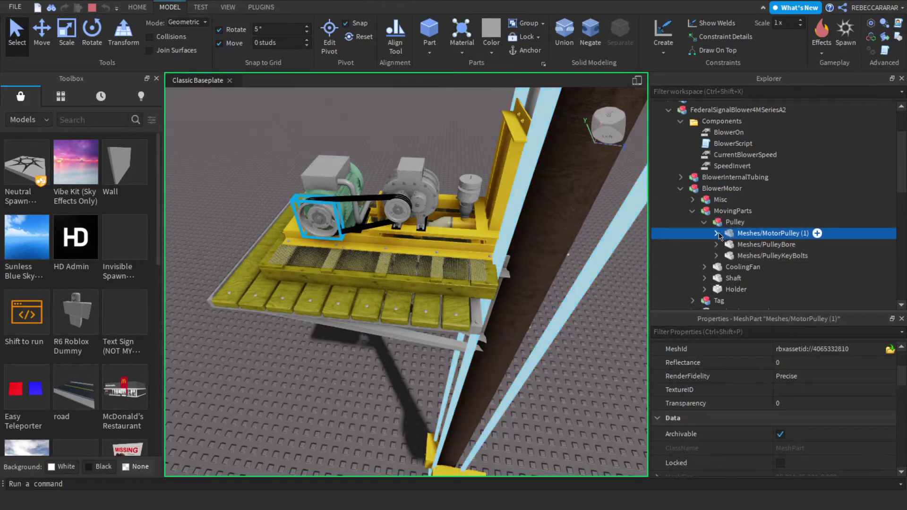
{"action": "left_click", "coordinate": [716, 233]}
{"action": "left_click", "coordinate": [749, 244]}
{"action": "key", "text": "Delete"}
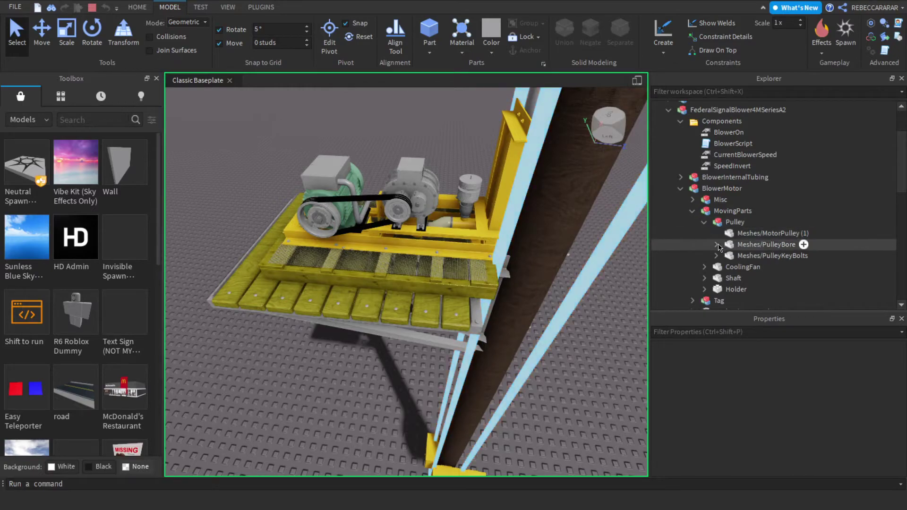
{"action": "left_click", "coordinate": [716, 245]}
{"action": "left_click", "coordinate": [749, 256]}
{"action": "key", "text": "Delete"}
{"action": "left_click", "coordinate": [722, 246]}
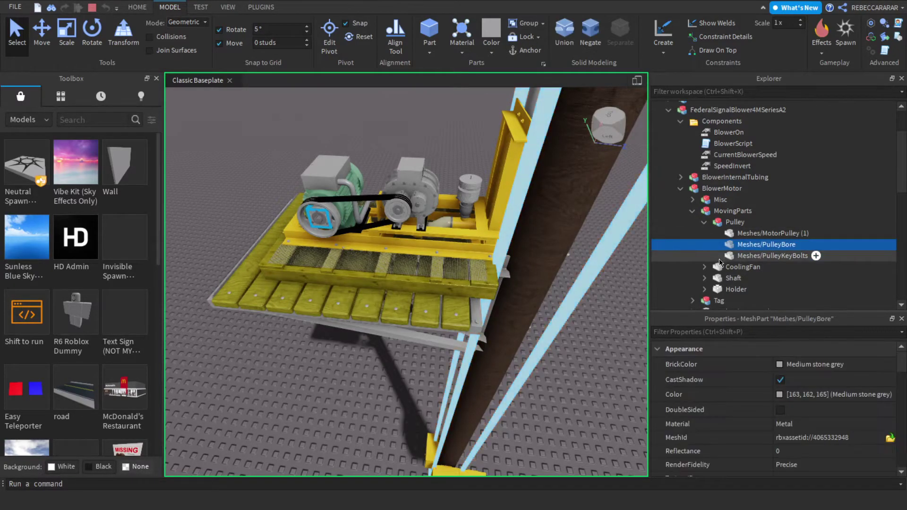
{"action": "left_click", "coordinate": [716, 255]}
{"action": "left_click", "coordinate": [752, 267]}
{"action": "key", "text": "Delete"}
Note the mistake in the Notepad list, and stop the play test in Roblox Studio
{"action": "right_click", "coordinate": [675, 327]}
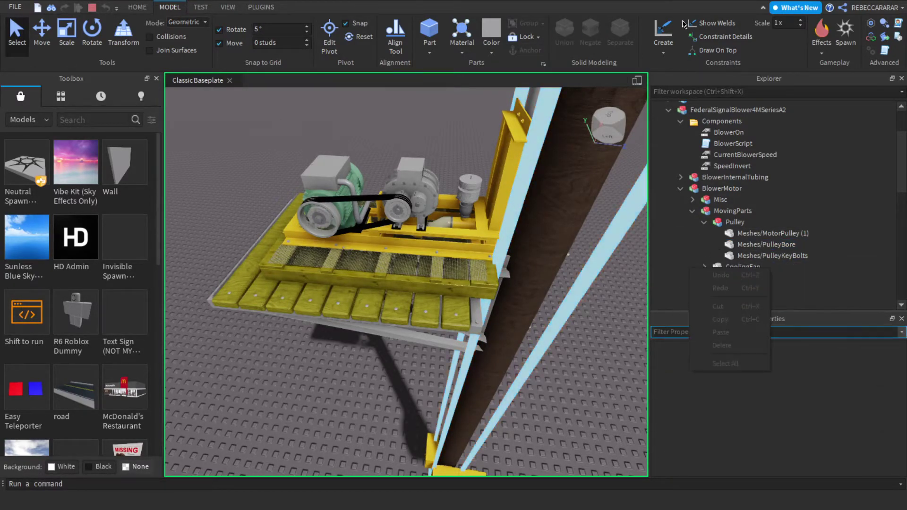
{"action": "left_click", "coordinate": [606, 374]}
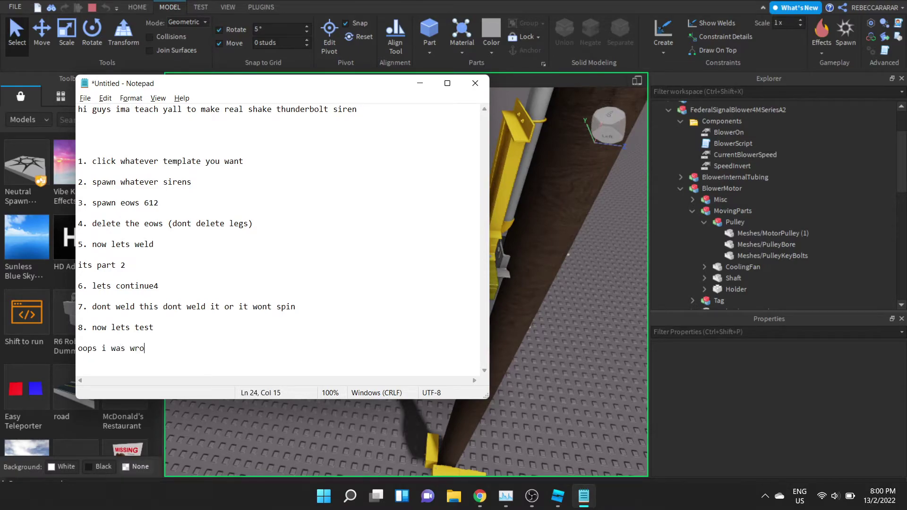
{"action": "left_click", "coordinate": [582, 365]}
{"action": "scroll", "coordinate": [564, 213], "scroll_direction": "down", "scroll_amount": 3}
{"action": "right_click_drag", "start_coordinate": [563, 214], "coordinate": [565, 212]}
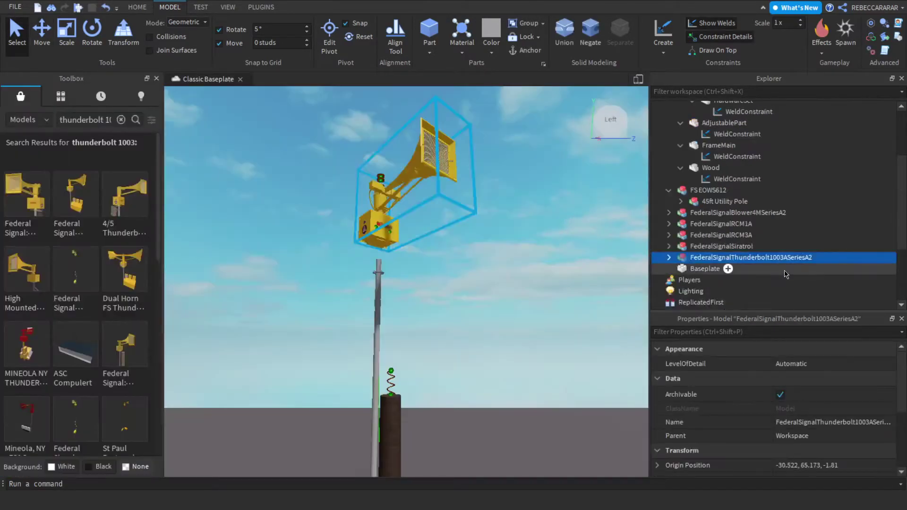
{"action": "left_click", "coordinate": [669, 257]}
{"action": "scroll", "coordinate": [672, 260], "scroll_direction": "down", "scroll_amount": 2}
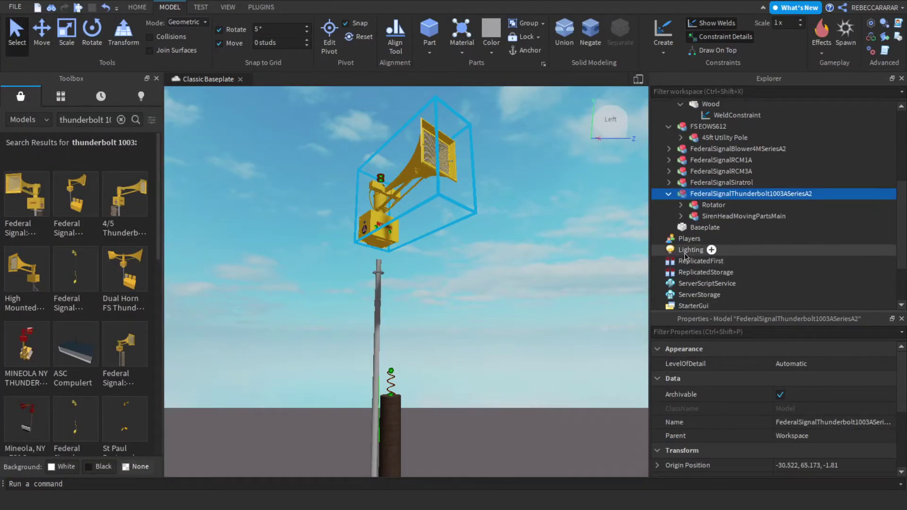
{"action": "left_click", "coordinate": [680, 219]}
{"action": "scroll", "coordinate": [709, 243], "scroll_direction": "down", "scroll_amount": 2}
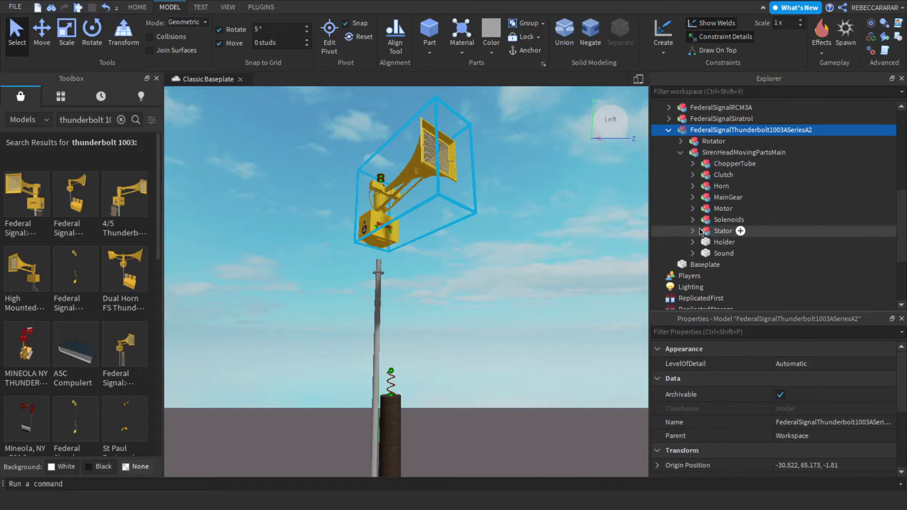
{"action": "left_click", "coordinate": [669, 130]}
Delete the WeldConstraint from the MotorPulley (1) mesh in the Pulley model under BlowerMotor's MovingParts
{"action": "scroll", "coordinate": [675, 147], "scroll_direction": "up", "scroll_amount": 1}
{"action": "left_click", "coordinate": [669, 134]}
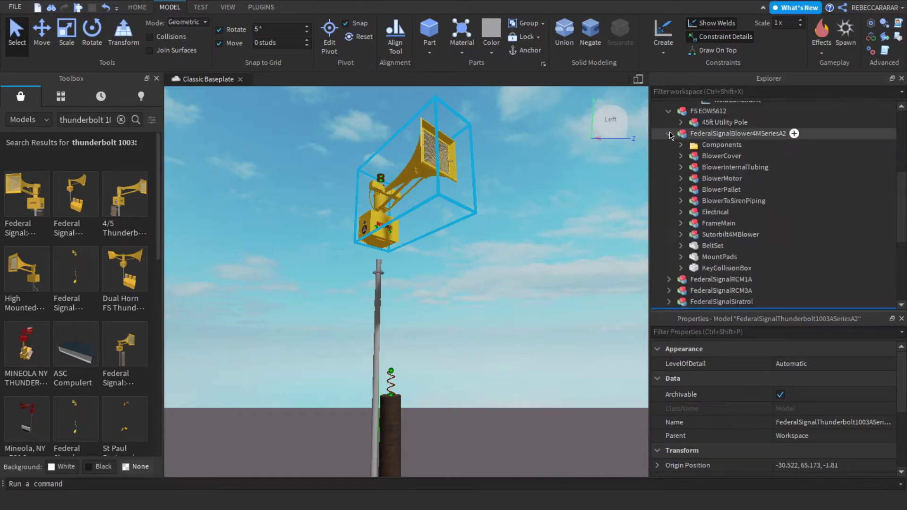
{"action": "left_click", "coordinate": [680, 178]}
{"action": "left_click", "coordinate": [692, 201]}
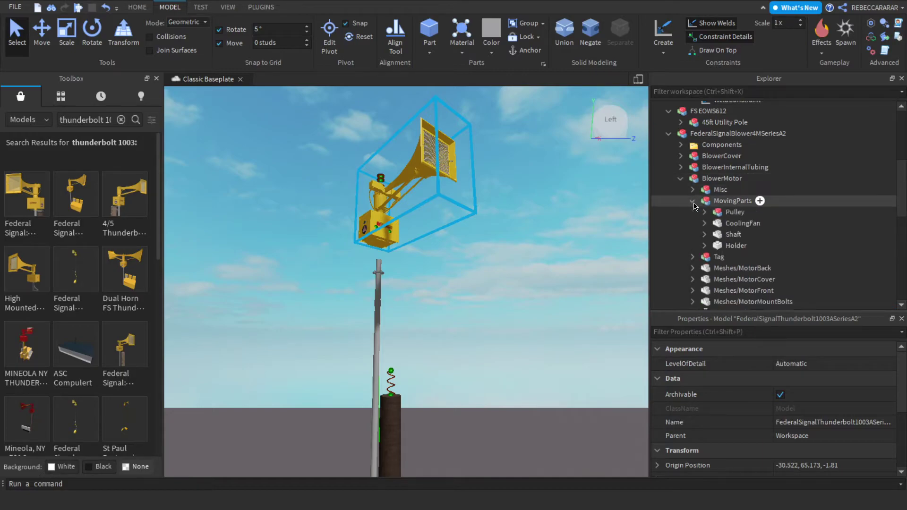
{"action": "left_click", "coordinate": [705, 212]}
{"action": "left_click", "coordinate": [746, 234]}
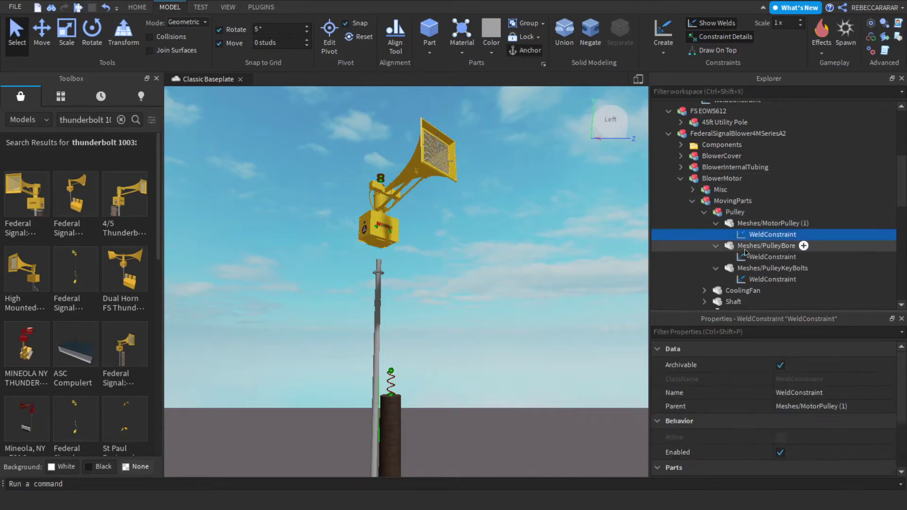
{"action": "key", "text": "Delete"}
{"action": "left_click", "coordinate": [753, 257]}
{"action": "key", "text": "Delete"}
{"action": "key", "text": "ctrl+z"}
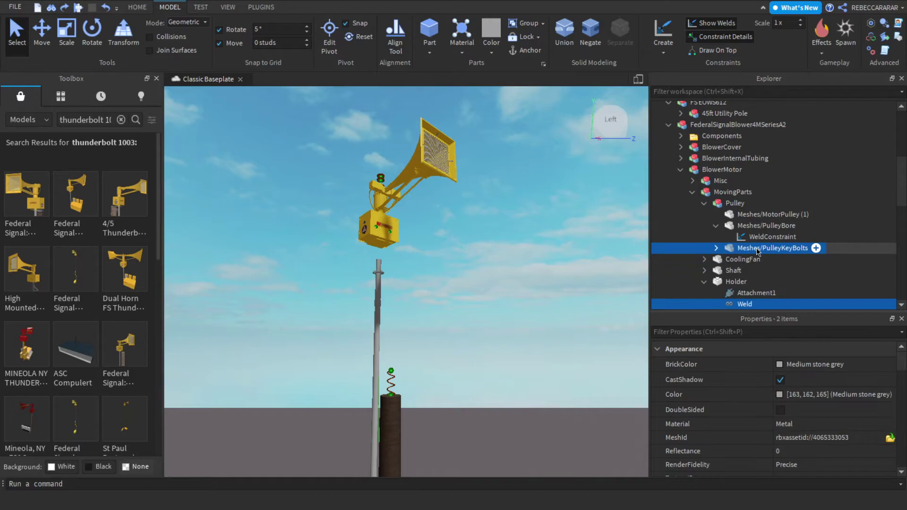
Delete the WeldConstraints from the PulleyBore and PulleyKeyBolts meshes, and collapse the MovingParts and BlowerMotor entries
{"action": "left_click", "coordinate": [760, 239]}
{"action": "key", "text": "Delete"}
{"action": "left_click", "coordinate": [716, 237]}
{"action": "left_click", "coordinate": [765, 248]}
{"action": "key", "text": "Delete"}
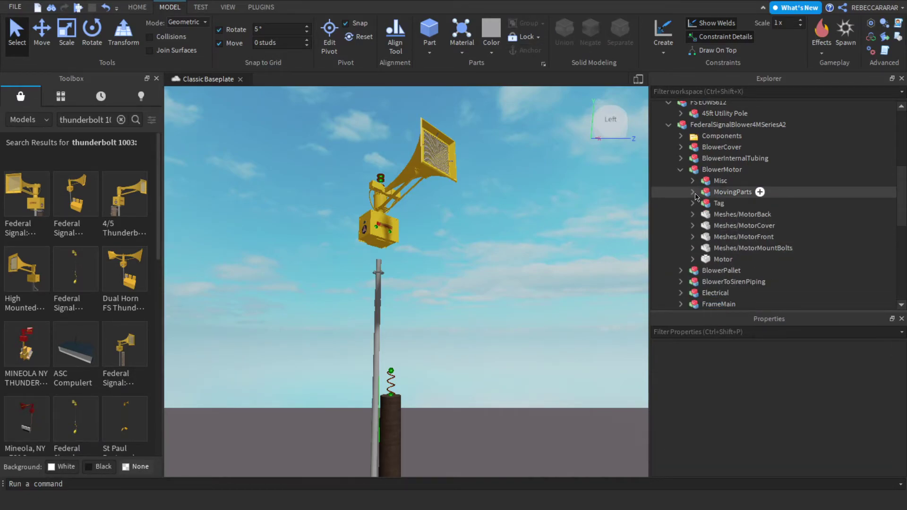
{"action": "left_click", "coordinate": [680, 170]}
Add "9. lets test again" to the Notepad list, and start the test in Roblox Studio
{"action": "key", "text": "alt+Tab"}
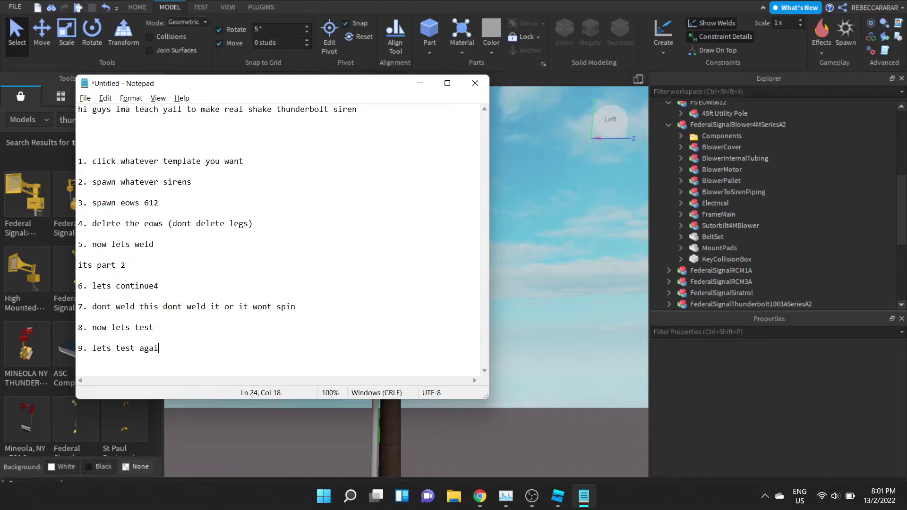
{"action": "right_click_drag", "start_coordinate": [544, 286], "coordinate": [556, 263]}
{"action": "key", "text": "F8"}
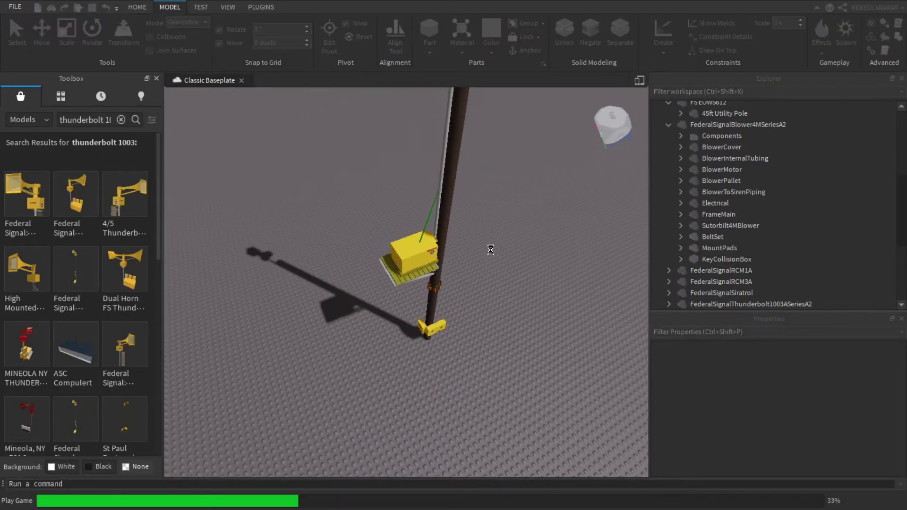
In the running test, delete the BlowerCover model from FederalSignalBlower4MSeriesA2 to expose the blower's belt and pulleys
{"action": "key", "text": "w"}
{"action": "key", "text": "a"}
{"action": "mouse_move", "coordinate": [396, 330]}
{"action": "right_mouse_down"}
{"action": "mouse_move", "coordinate": [419, 330]}
{"action": "mouse_move", "coordinate": [384, 321]}
{"action": "right_mouse_up"}
{"action": "key", "text": "d"}
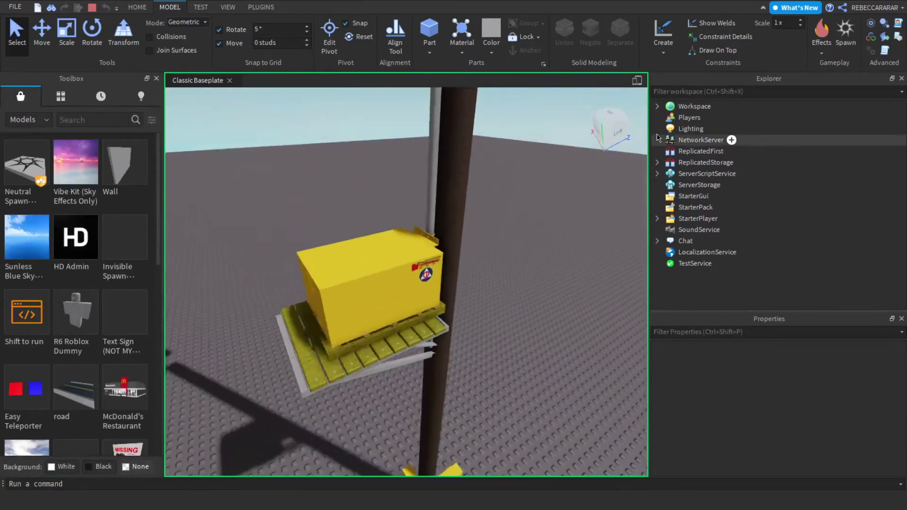
{"action": "left_click", "coordinate": [657, 106]}
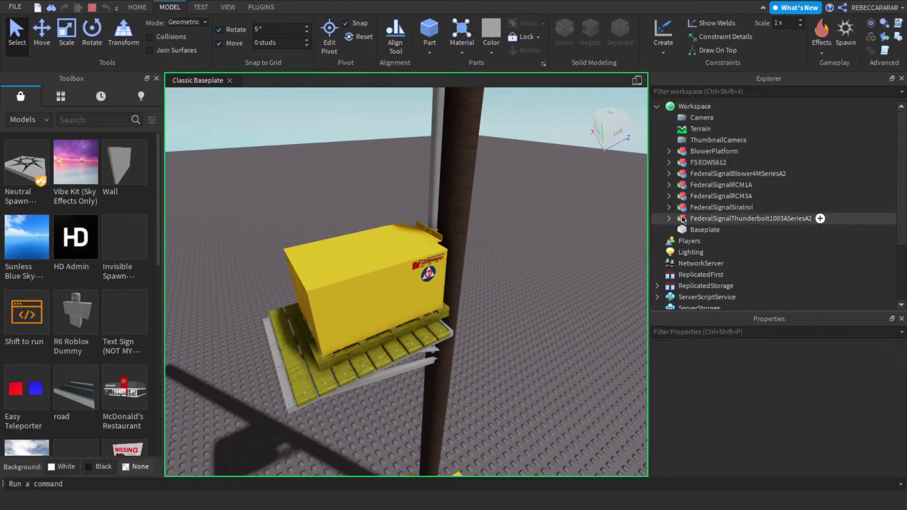
{"action": "left_click", "coordinate": [669, 174]}
{"action": "left_click", "coordinate": [701, 197]}
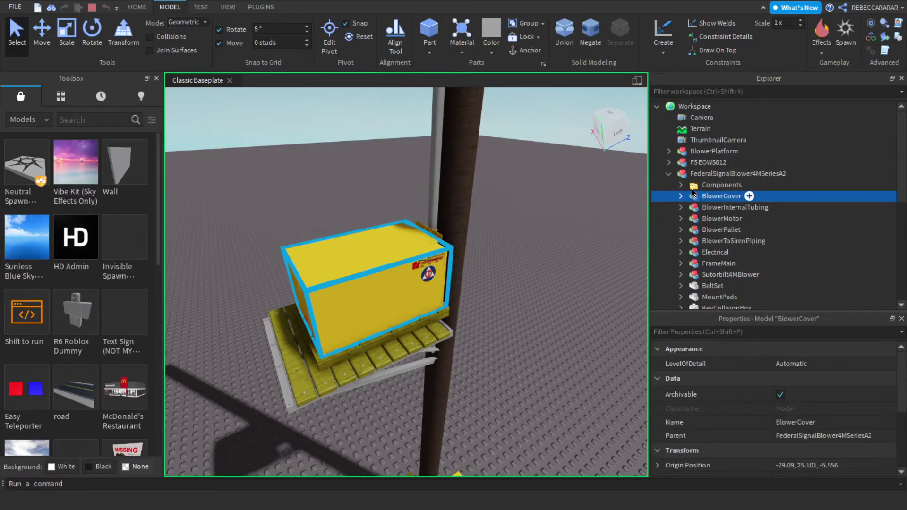
{"action": "key", "text": "Delete"}
Toggle the BlowerOn value in the blower's Components folder and examine the motor and blower pulleys up close
{"action": "left_click", "coordinate": [682, 185]}
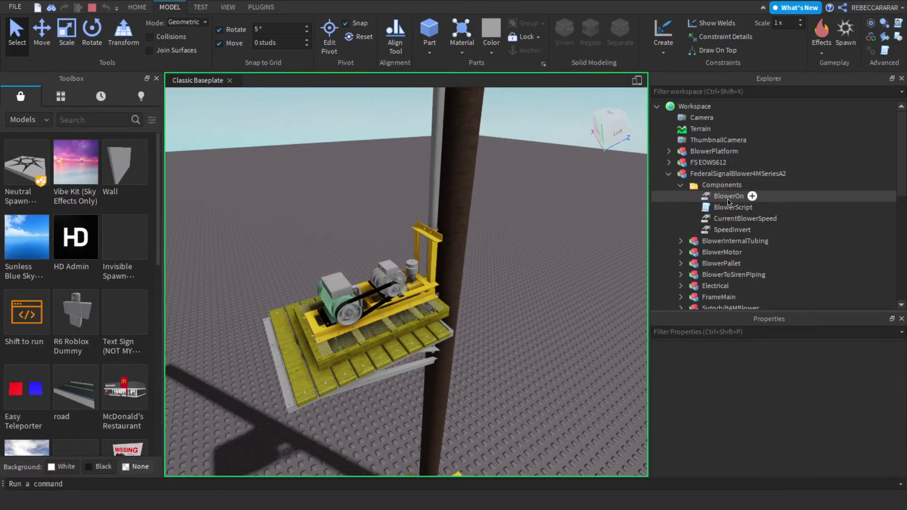
{"action": "left_click", "coordinate": [791, 421]}
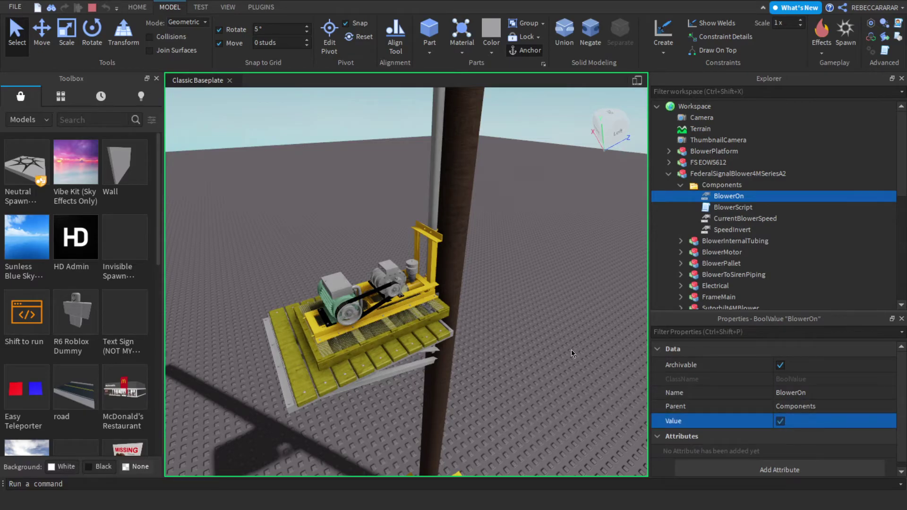
{"action": "scroll", "coordinate": [574, 352], "scroll_direction": "up", "scroll_amount": 5}
{"action": "scroll", "coordinate": [469, 321], "scroll_direction": "up", "scroll_amount": 2}
{"action": "right_click_drag", "start_coordinate": [470, 321], "coordinate": [438, 311]}
{"action": "scroll", "coordinate": [523, 318], "scroll_direction": "down", "scroll_amount": 2}
{"action": "mouse_move", "coordinate": [523, 318]}
{"action": "right_mouse_down"}
{"action": "mouse_move", "coordinate": [506, 326]}
{"action": "mouse_move", "coordinate": [515, 305]}
{"action": "right_mouse_up"}
{"action": "scroll", "coordinate": [525, 298], "scroll_direction": "up", "scroll_amount": 3}
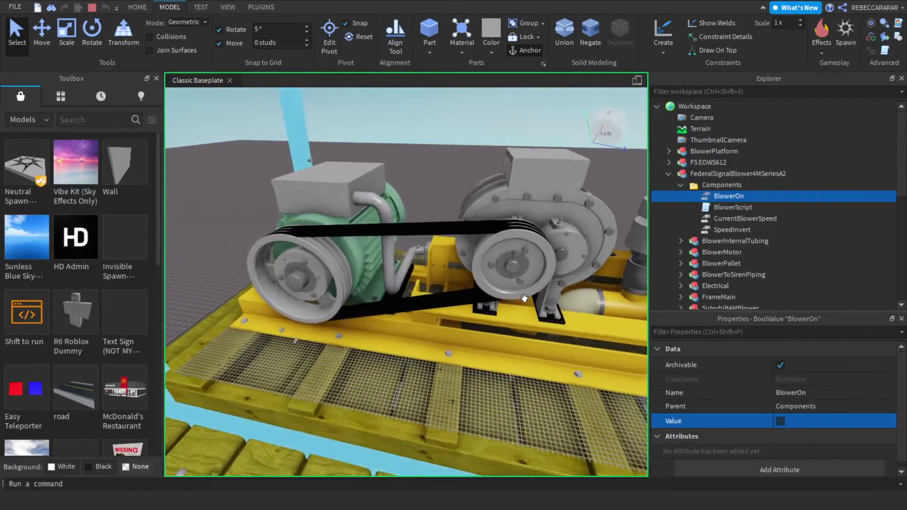
{"action": "scroll", "coordinate": [525, 297], "scroll_direction": "down", "scroll_amount": 3}
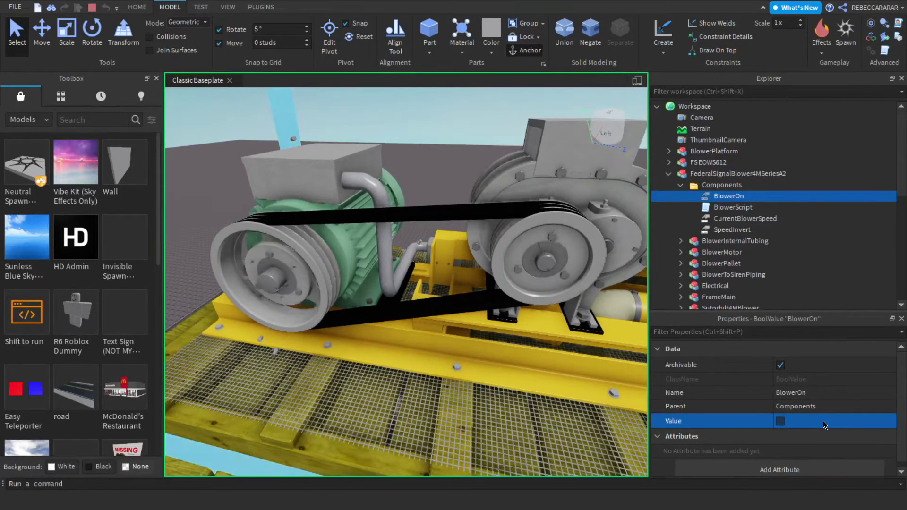
{"action": "left_click", "coordinate": [824, 426]}
{"action": "left_click", "coordinate": [823, 425]}
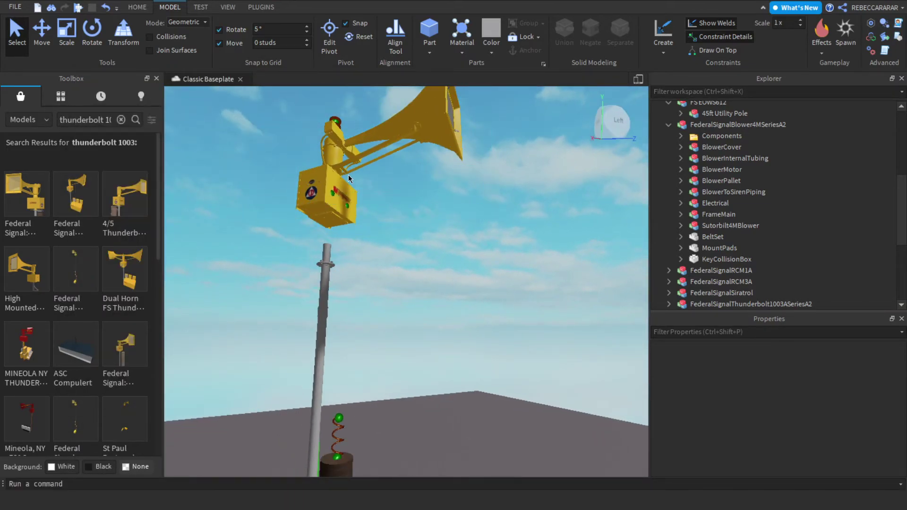
Move the FederalSignalThunderbolt1003ASeriesA2 siren straight down toward the top of its pole
{"action": "left_click", "coordinate": [326, 187]}
{"action": "left_click", "coordinate": [42, 35]}
{"action": "right_click_drag", "start_coordinate": [319, 159], "coordinate": [321, 159]}
{"action": "key", "text": "w"}
{"action": "key", "text": "s"}
{"action": "left_click_drag", "start_coordinate": [445, 184], "coordinate": [445, 254]}
Fine-tune the siren's height to an origin Y of about 63.32 so its mounting plate rests on the pole, and deselect it
{"action": "key", "text": "d"}
{"action": "right_click_drag", "start_coordinate": [443, 247], "coordinate": [443, 247]}
{"action": "key", "text": "w"}
{"action": "left_click_drag", "start_coordinate": [550, 215], "coordinate": [558, 239]}
{"action": "key", "text": "e"}
{"action": "right_click_drag", "start_coordinate": [559, 239], "coordinate": [559, 236]}
{"action": "left_click_drag", "start_coordinate": [554, 214], "coordinate": [560, 221]}
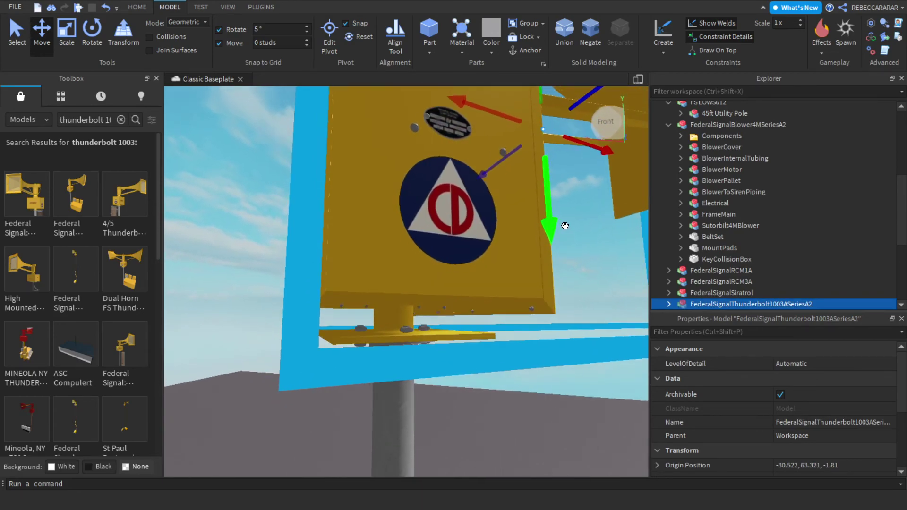
{"action": "scroll", "coordinate": [585, 330], "scroll_direction": "down", "scroll_amount": 10}
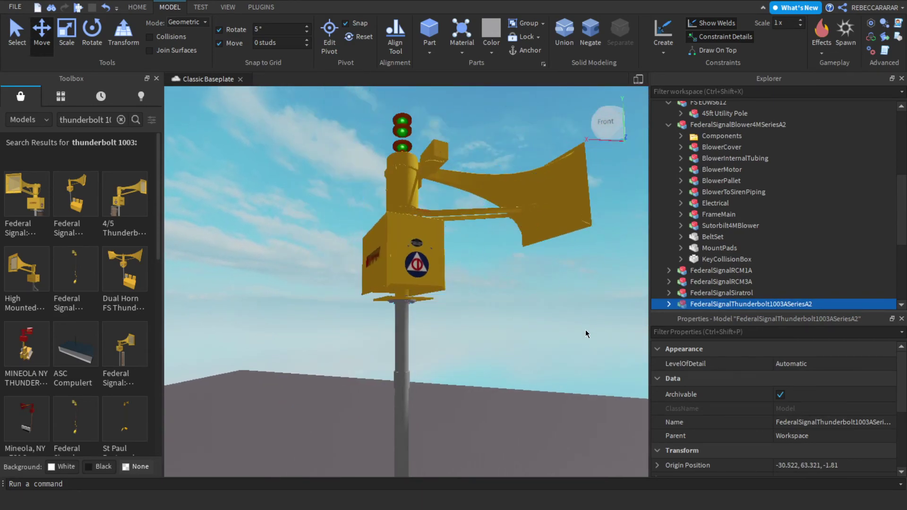
{"action": "left_click", "coordinate": [585, 331]}
{"action": "right_click_drag", "start_coordinate": [585, 331], "coordinate": [516, 308]}
{"action": "scroll", "coordinate": [515, 320], "scroll_direction": "down", "scroll_amount": 3}
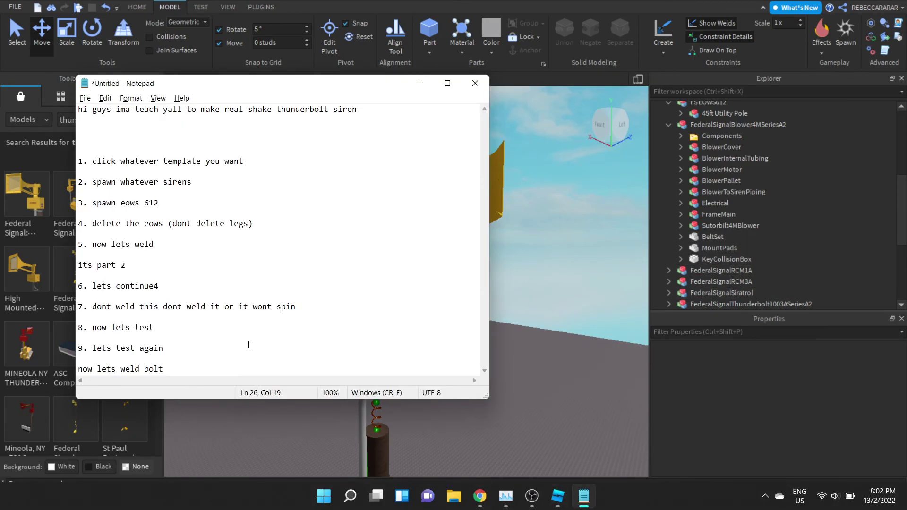
Add the line "now lets weld bolt" and one starting with "part" to the Notepad list, and return to Roblox Studio
{"action": "key", "text": "Return"}
{"action": "key", "text": "Return"}
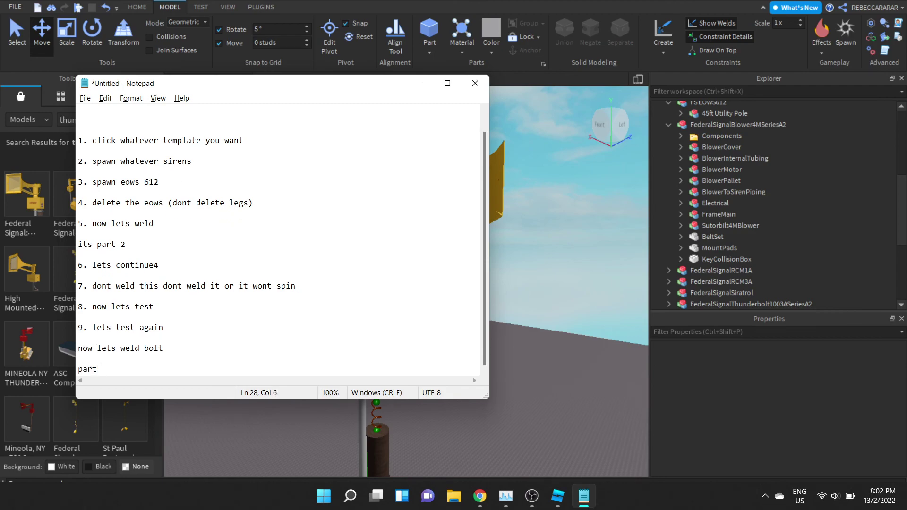
{"action": "key", "text": "alt+Tab"}
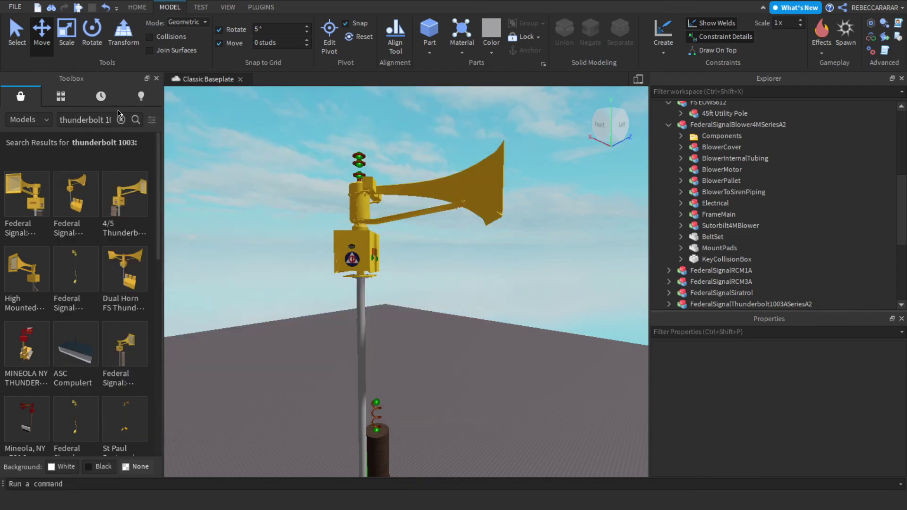